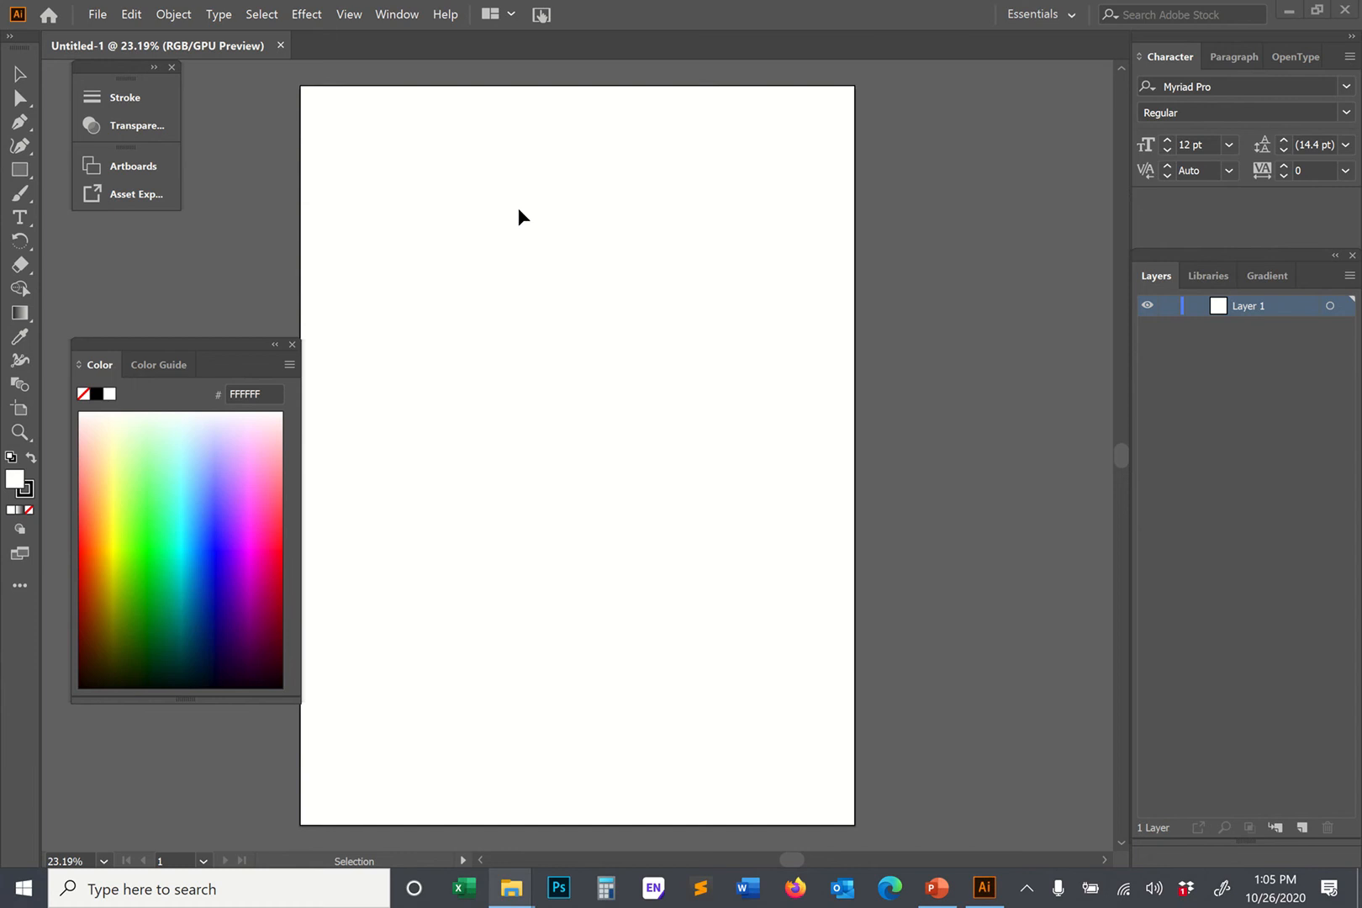
mouse_move(555, 5)
left_click(553, 52)
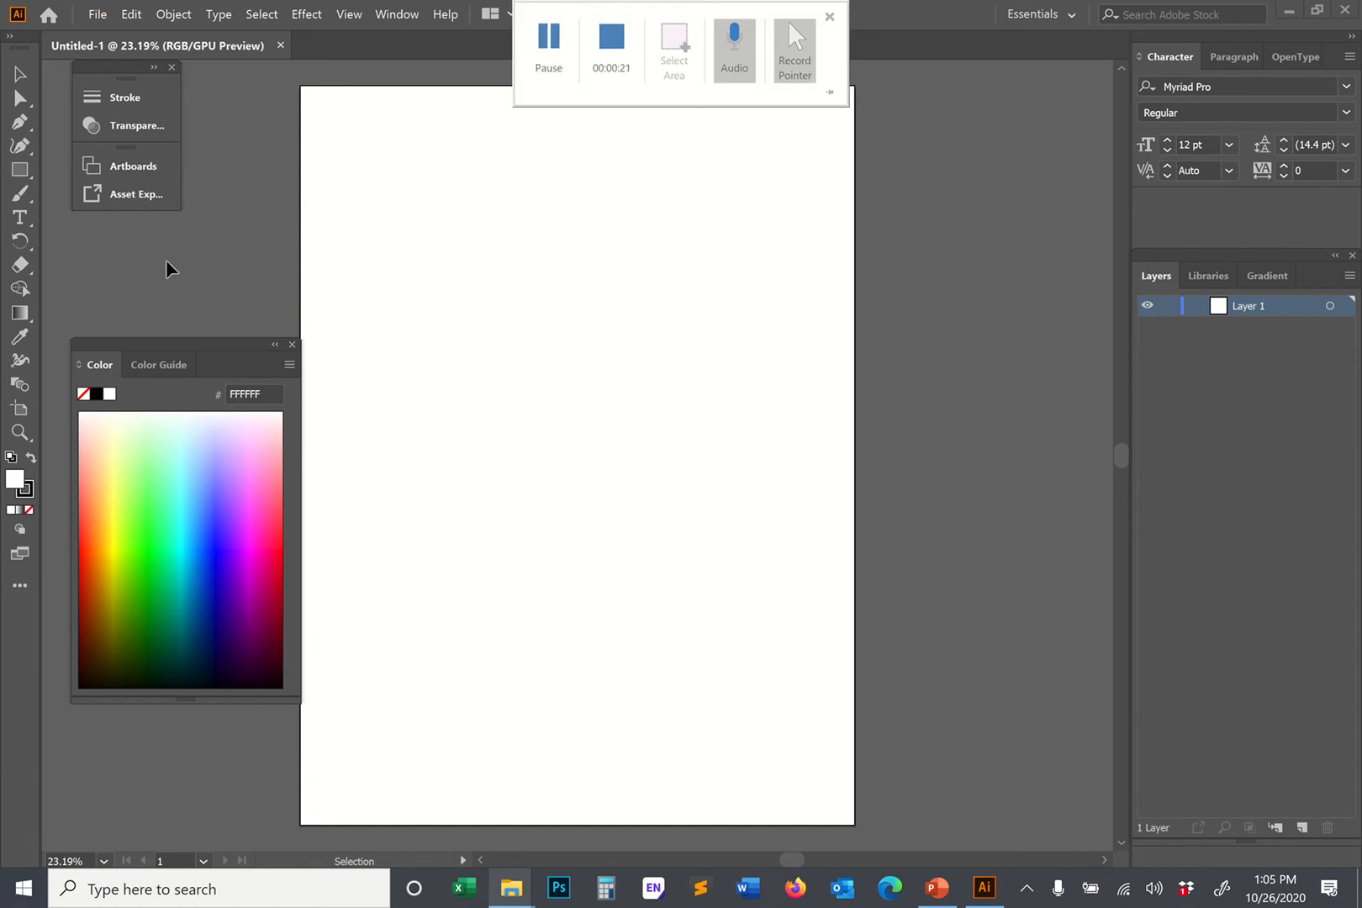
Draw a closed, irregular rounded blob with the Pen tool in the upper middle of the artboard
left_click(20, 122)
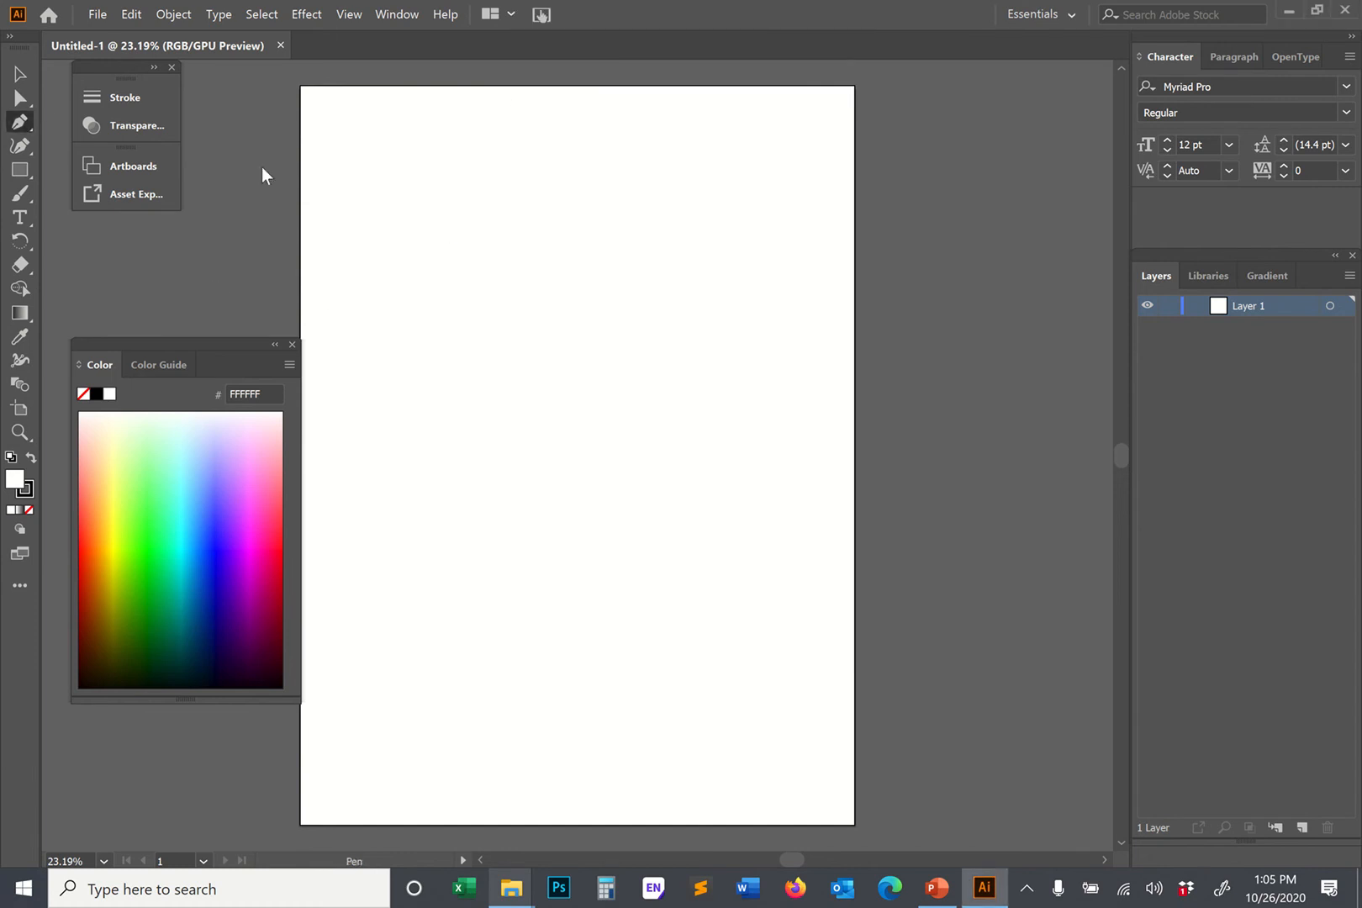
left_click_drag(470, 220, 538, 195)
left_click_drag(617, 219, 656, 269)
left_click_drag(691, 337, 675, 381)
left_click_drag(590, 406, 489, 408)
left_click_drag(451, 329, 450, 307)
left_click(470, 220)
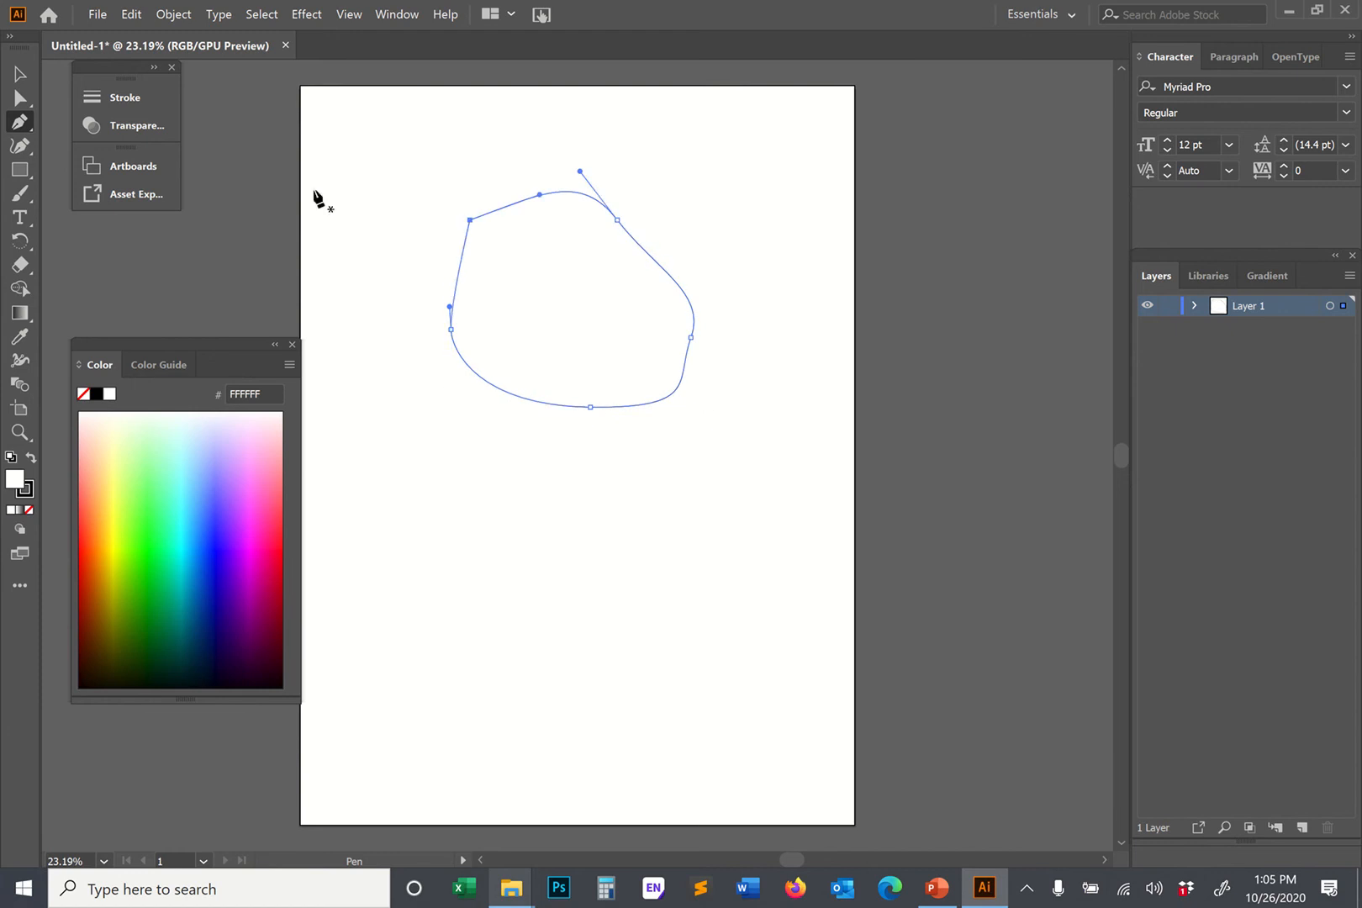
Fill the blob with pure red, FC0000
left_click(19, 74)
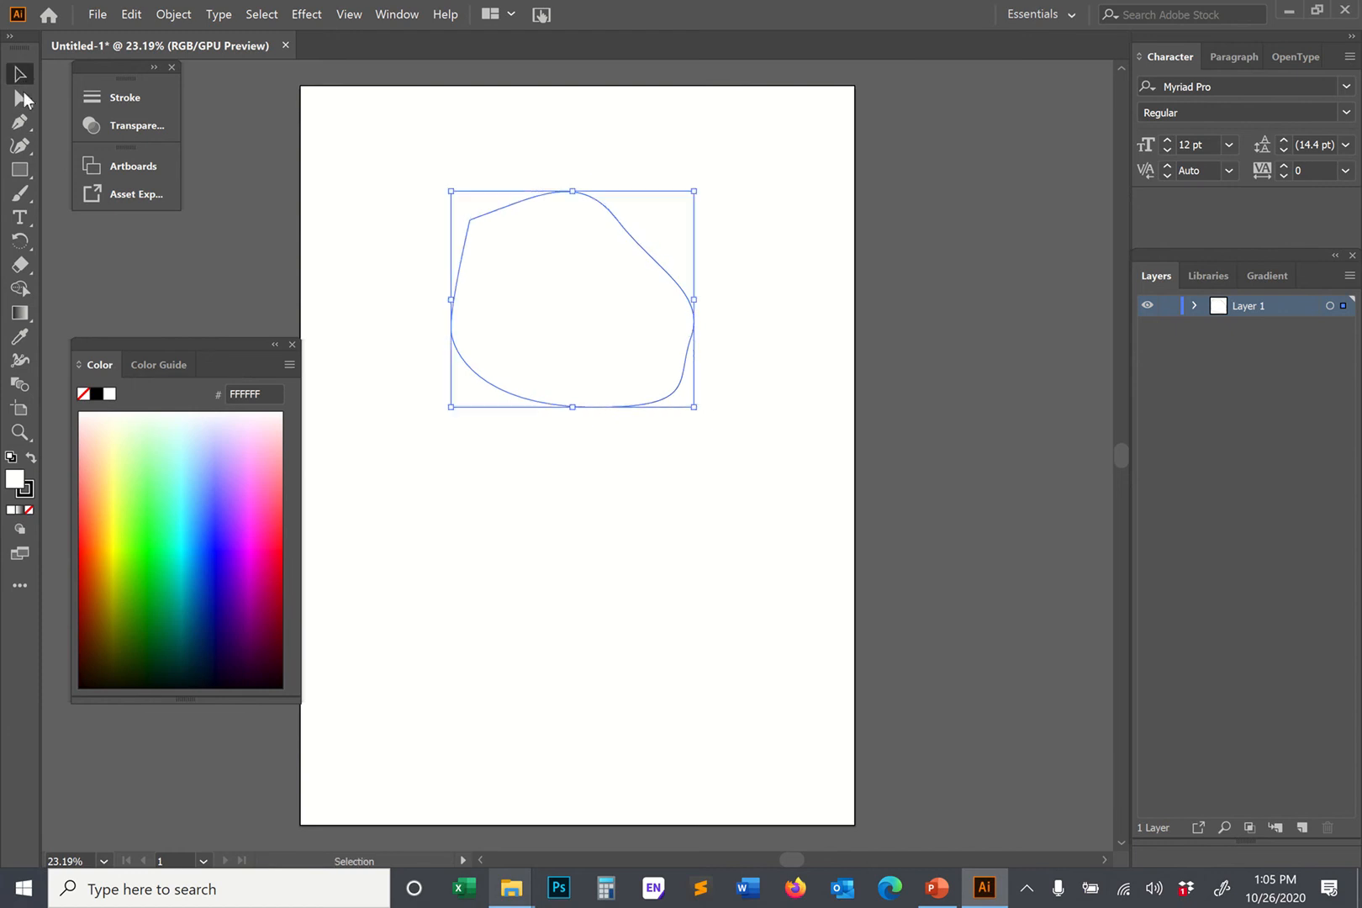
double_click(15, 481)
left_click(927, 432)
left_click(952, 391)
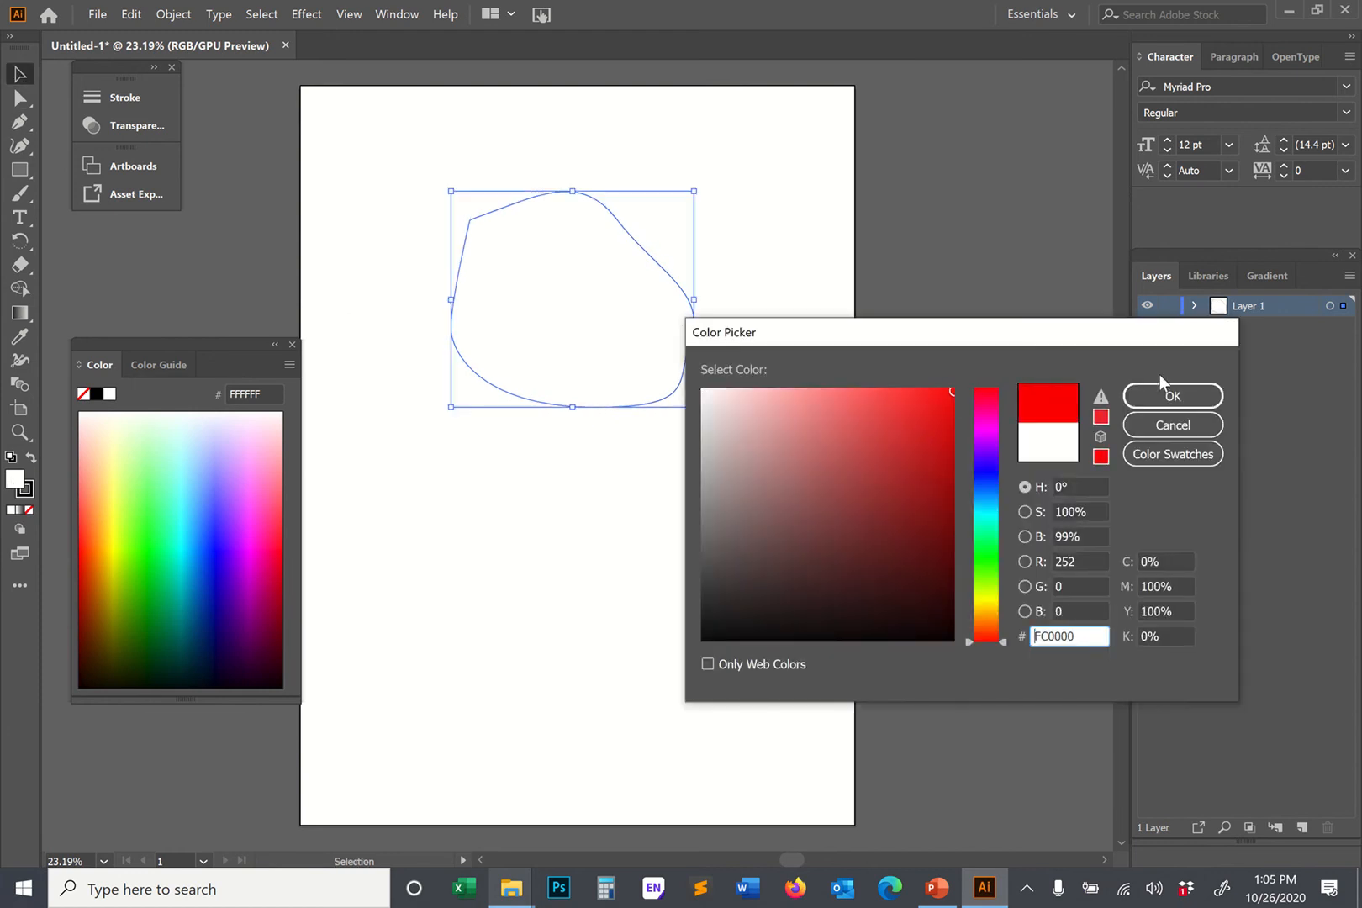
left_click(1165, 392)
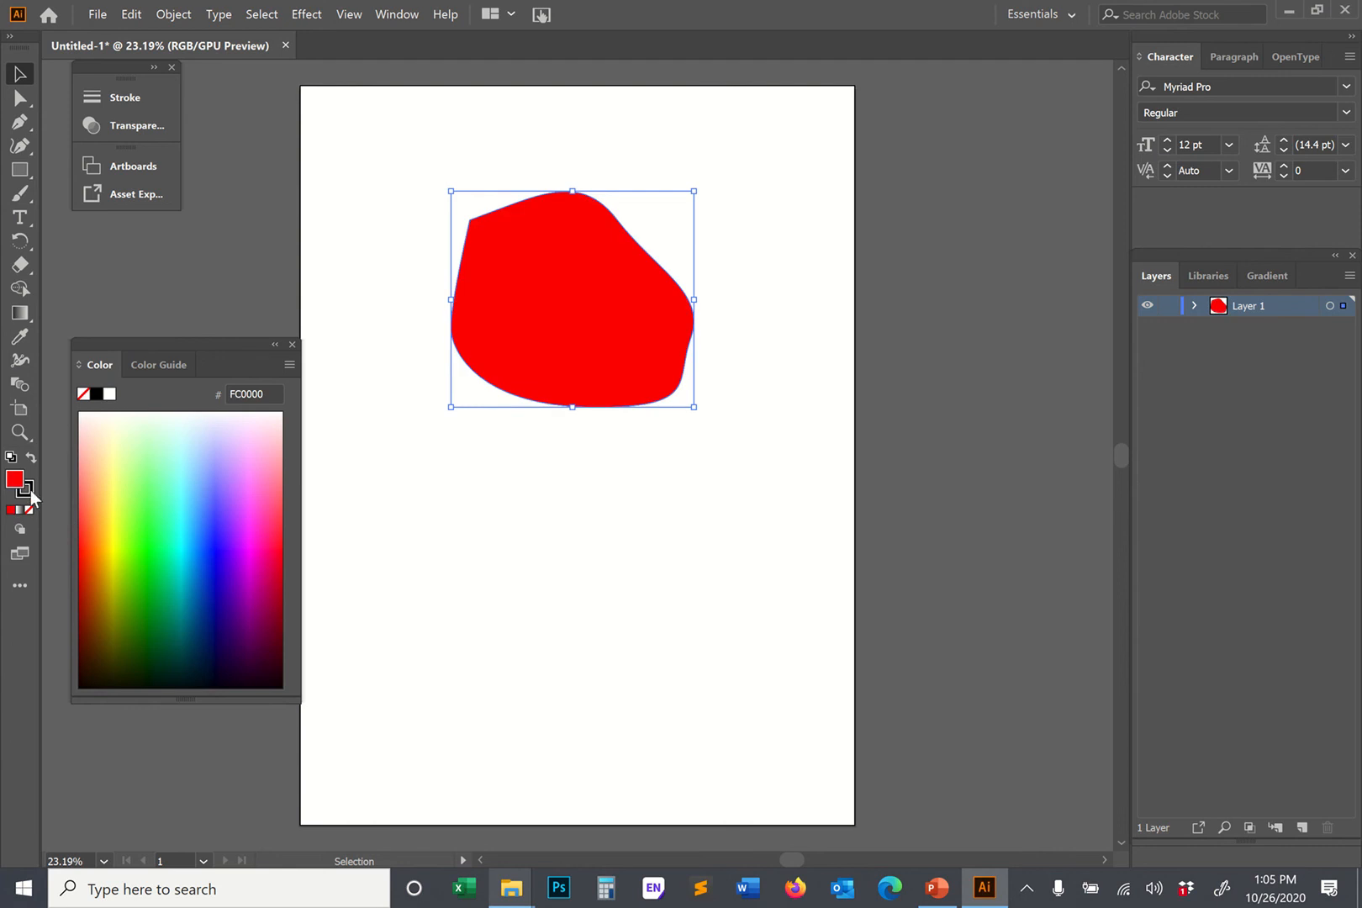
Remove the blob's stroke, make the fill the active colour again and deselect the shape
left_click(30, 492)
left_click(30, 511)
left_click(14, 477)
left_click(475, 110)
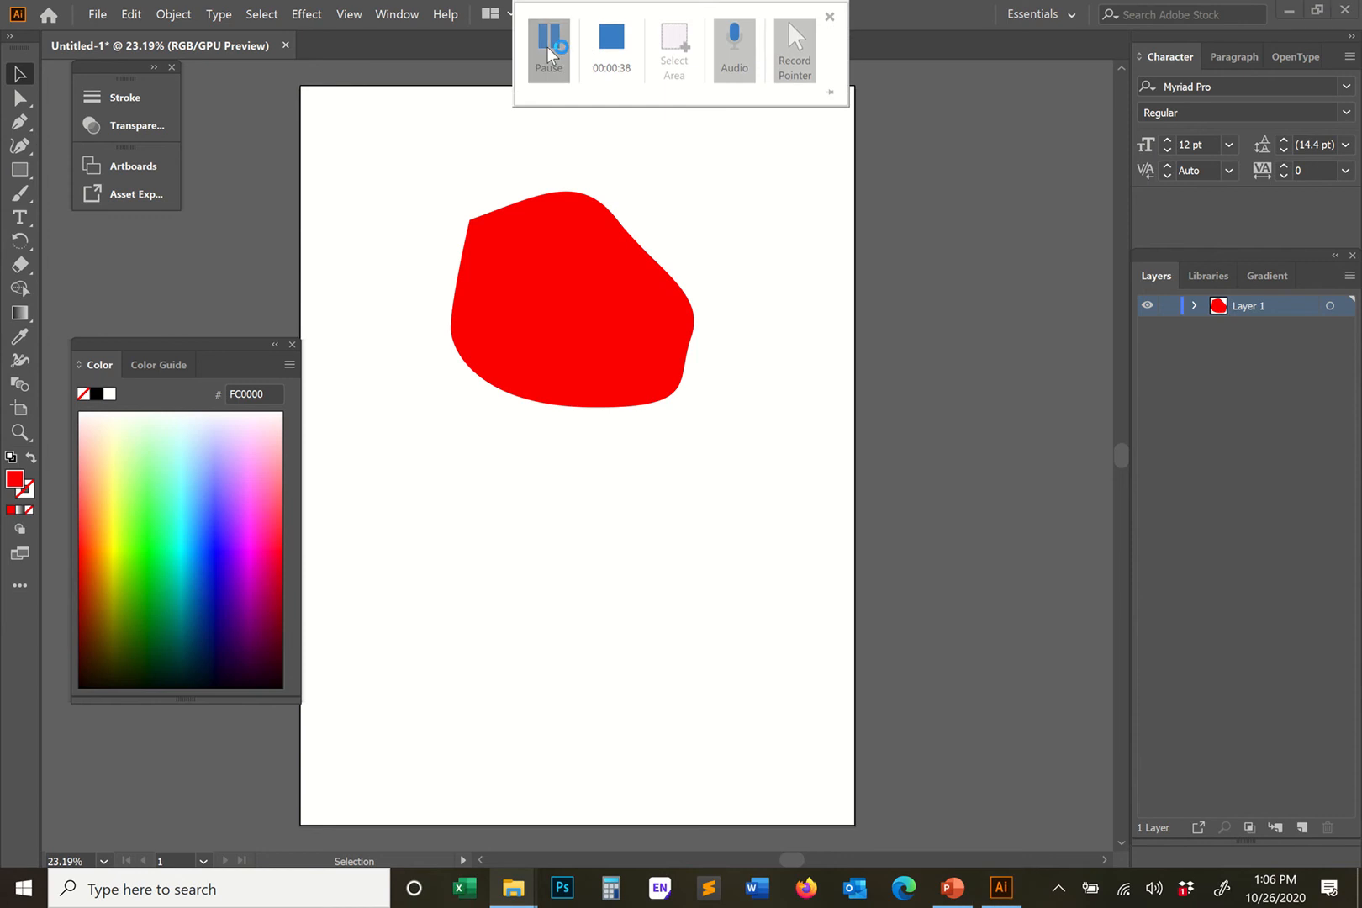
left_click(551, 44)
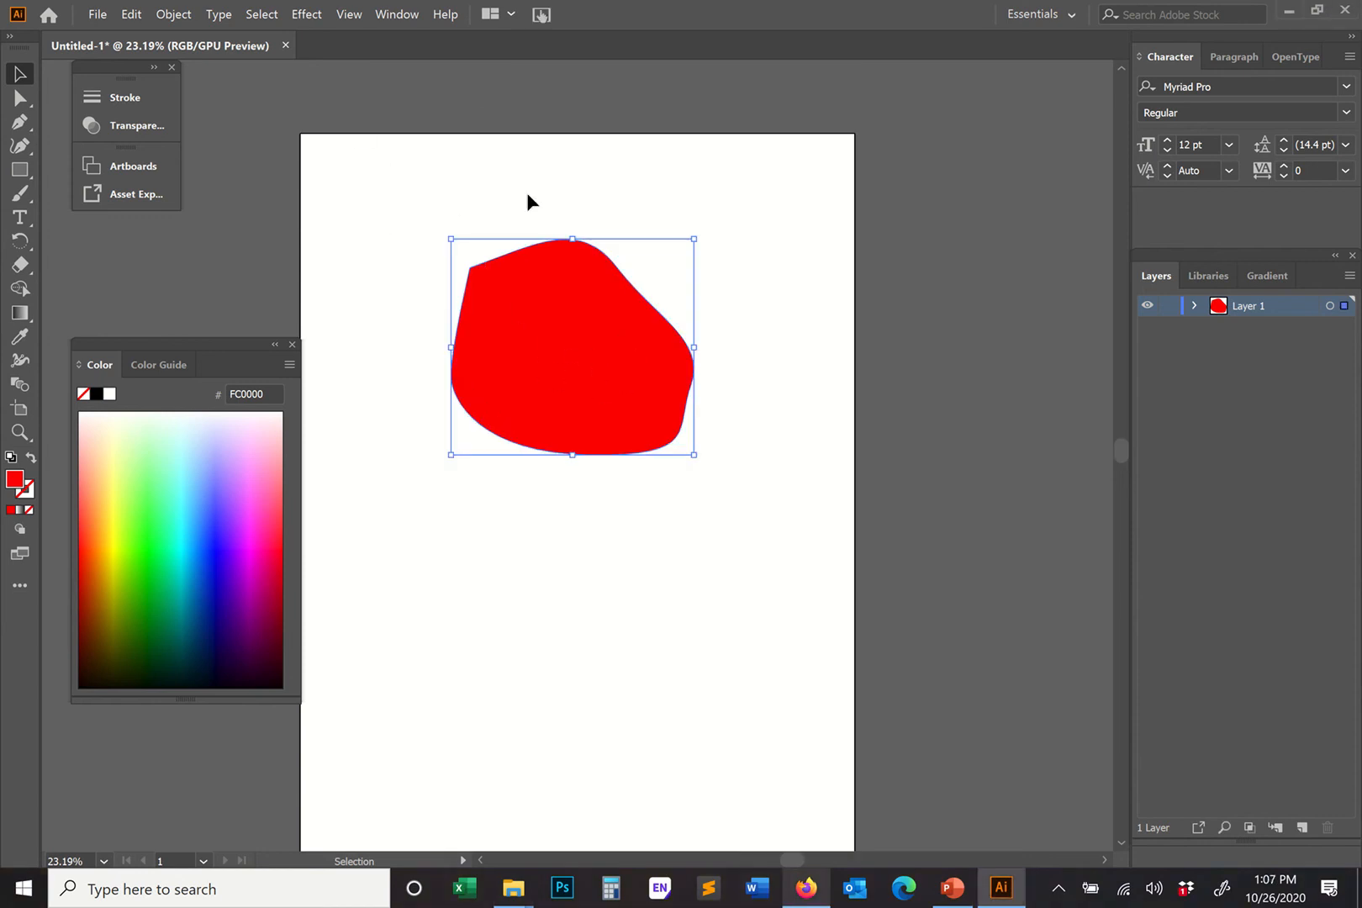
Open the Create Gradient Mesh settings for the red blob
left_click(177, 14)
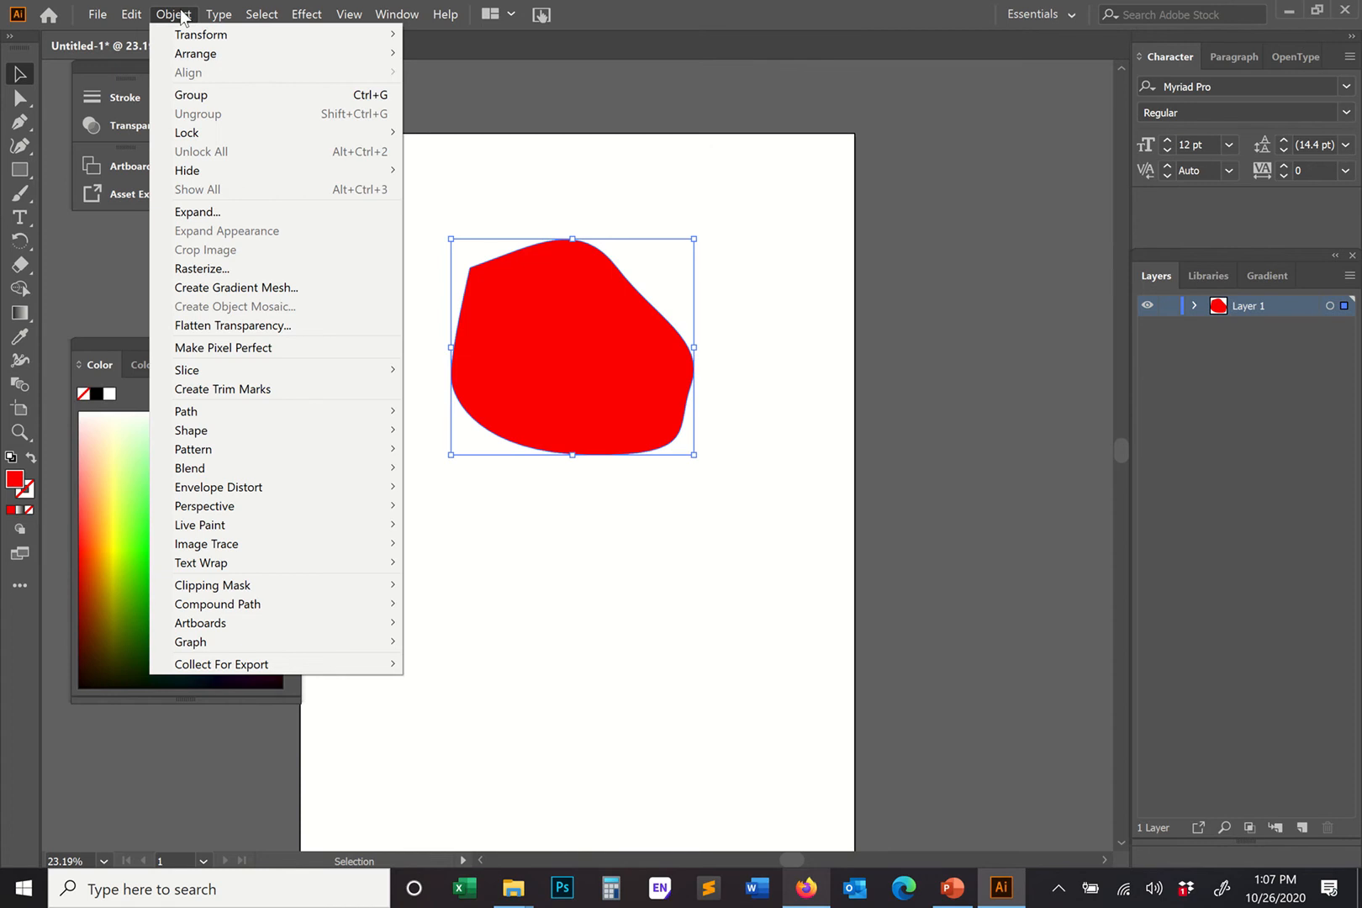
left_click(233, 293)
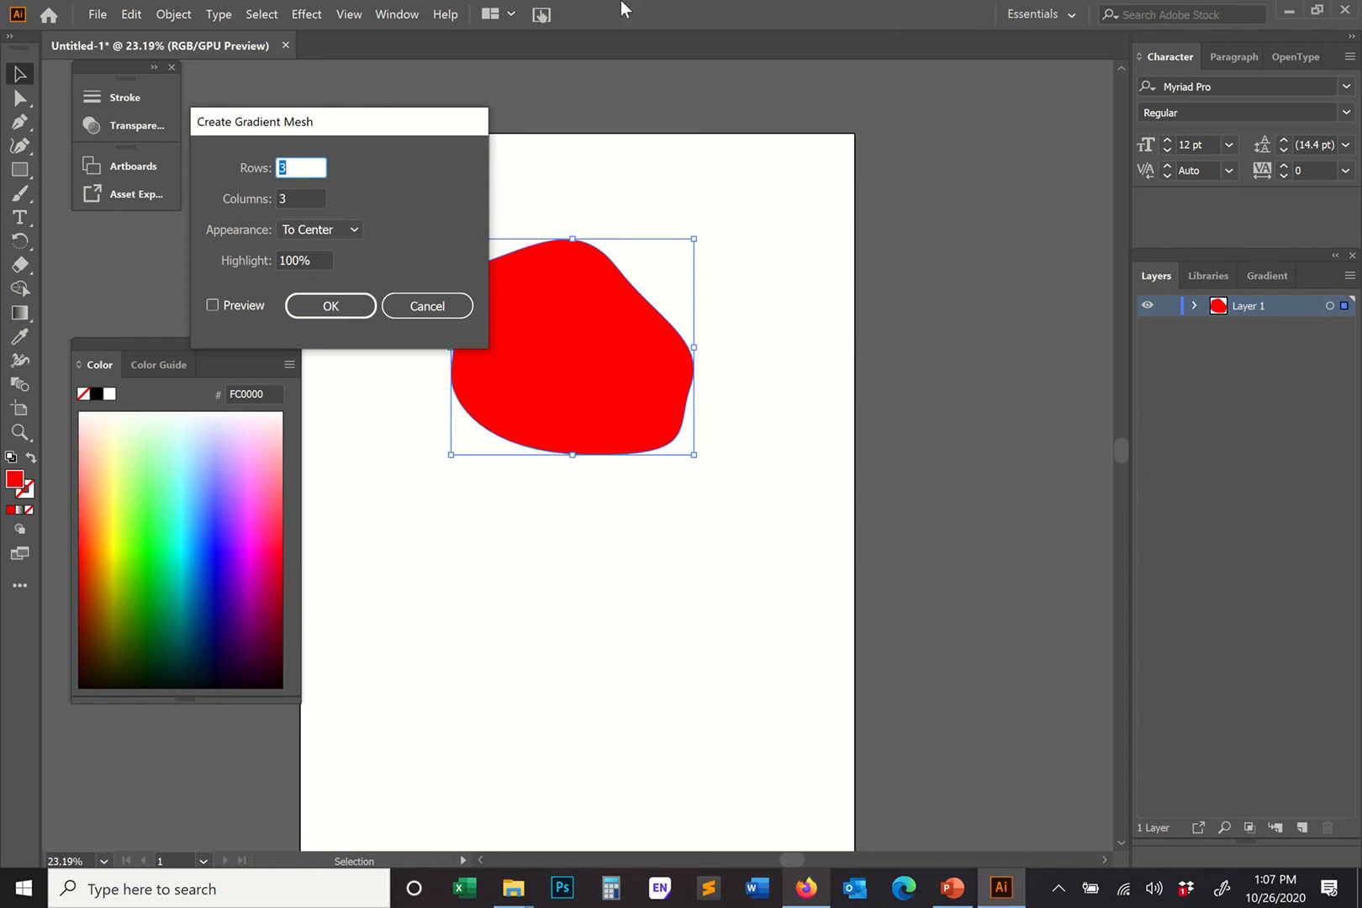
mouse_move(622, 4)
left_click(551, 38)
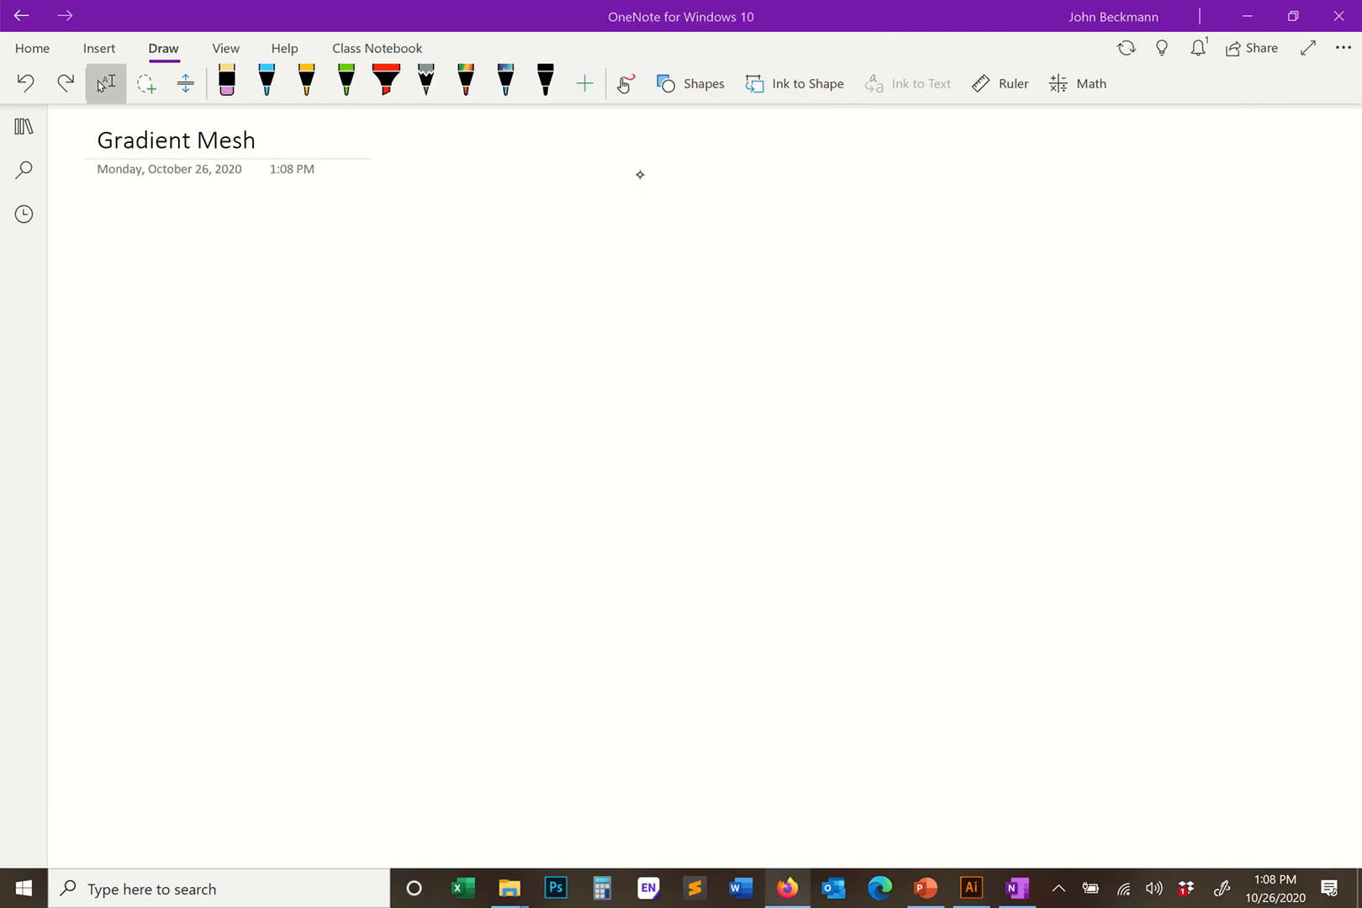
Draw six roughly horizontal black ink lines, one below another, on the Gradient Mesh page in OneNote
left_click_drag(398, 364, 1027, 365)
left_click_drag(425, 424, 1072, 409)
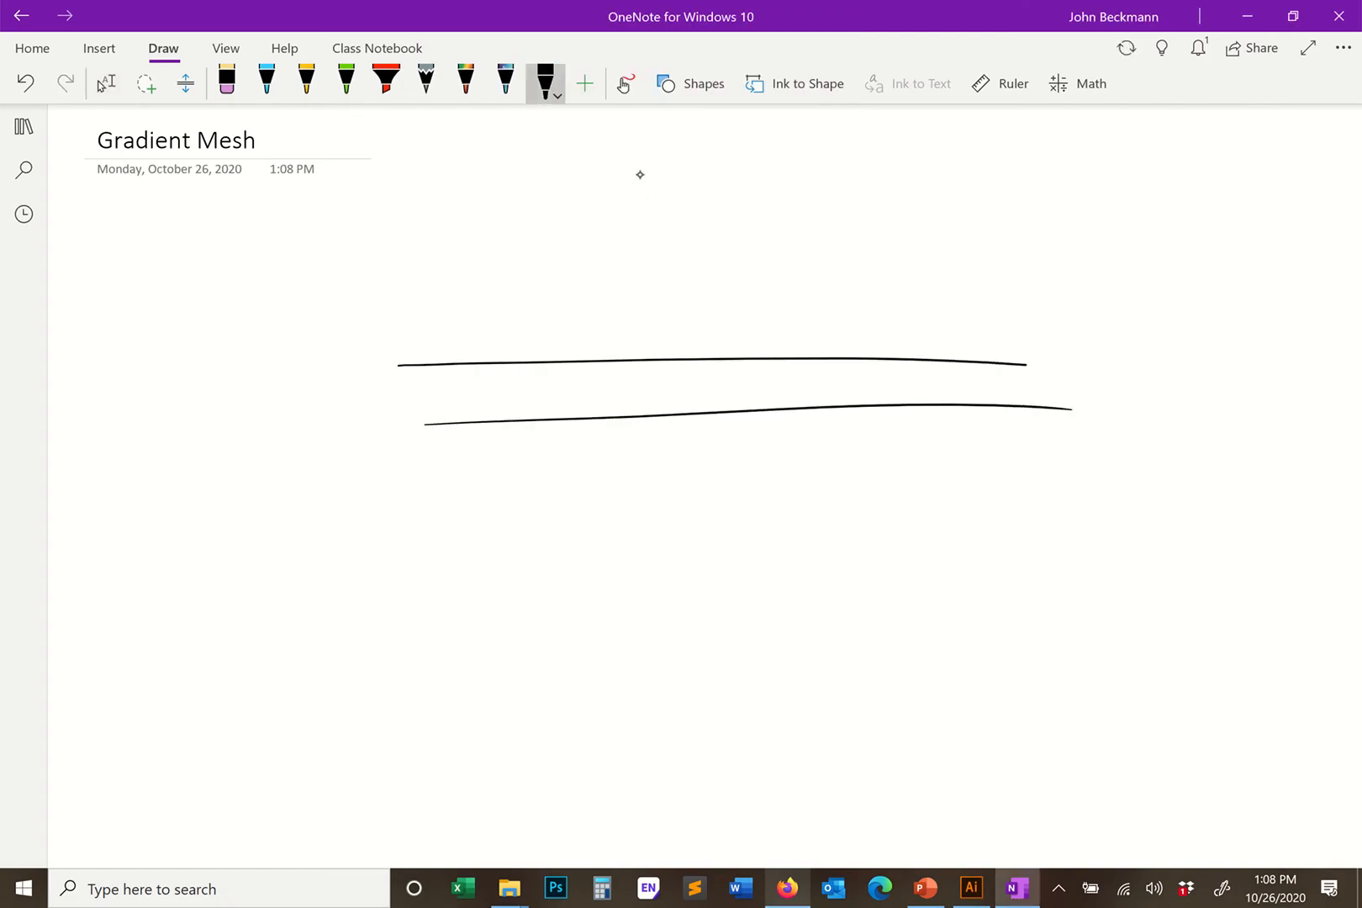
left_click_drag(445, 499, 1085, 509)
left_click_drag(459, 562, 1106, 570)
mouse_move(437, 654)
left_mouse_down()
mouse_move(1006, 632)
mouse_move(1057, 645)
left_mouse_up()
left_click_drag(513, 711, 1109, 690)
Draw five steep lines crossing the horizontal ones and mark the first three intersections on the uppermost line with dots
left_click_drag(537, 336, 640, 762)
left_click_drag(659, 318, 743, 755)
left_click_drag(790, 272, 861, 738)
left_click_drag(935, 299, 999, 775)
left_click_drag(1023, 306, 1101, 784)
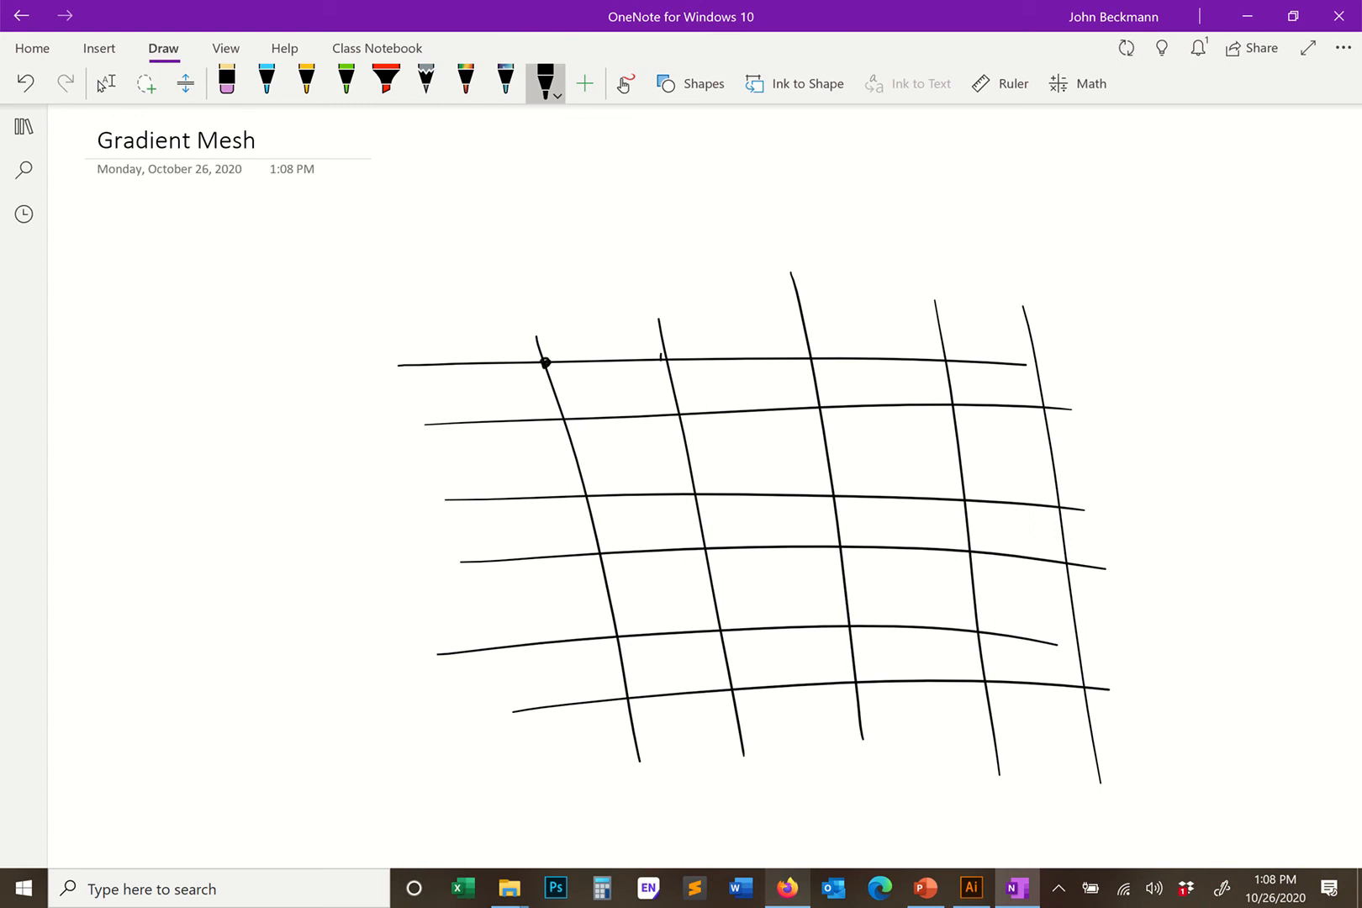
left_click(811, 356)
left_click(788, 888)
left_click(797, 889)
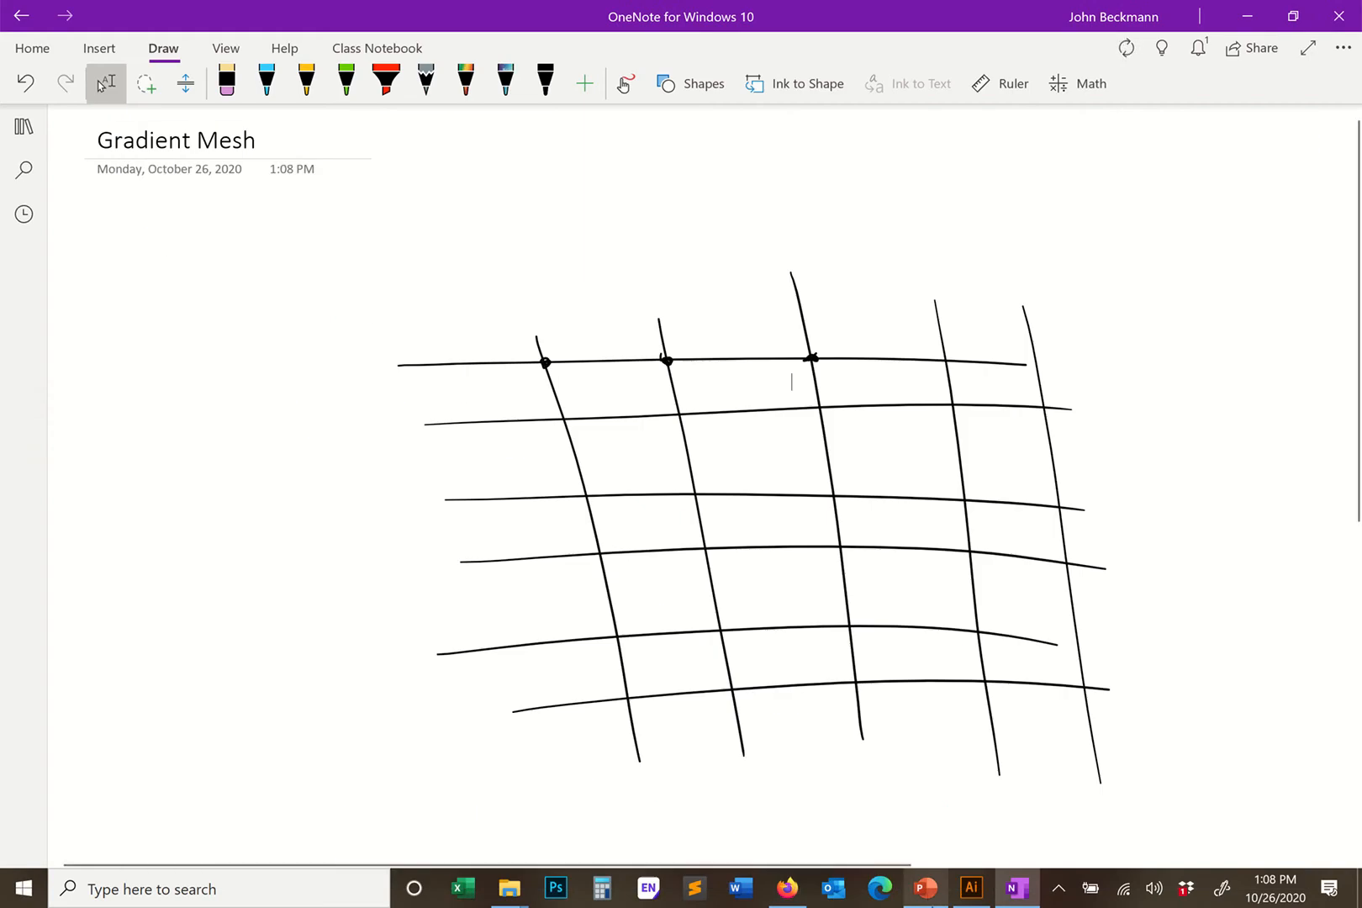
Switch back to Illustrator and create the blob's gradient mesh with 5 rows, 5 columns, To Center appearance and 100% highlight
left_click(972, 889)
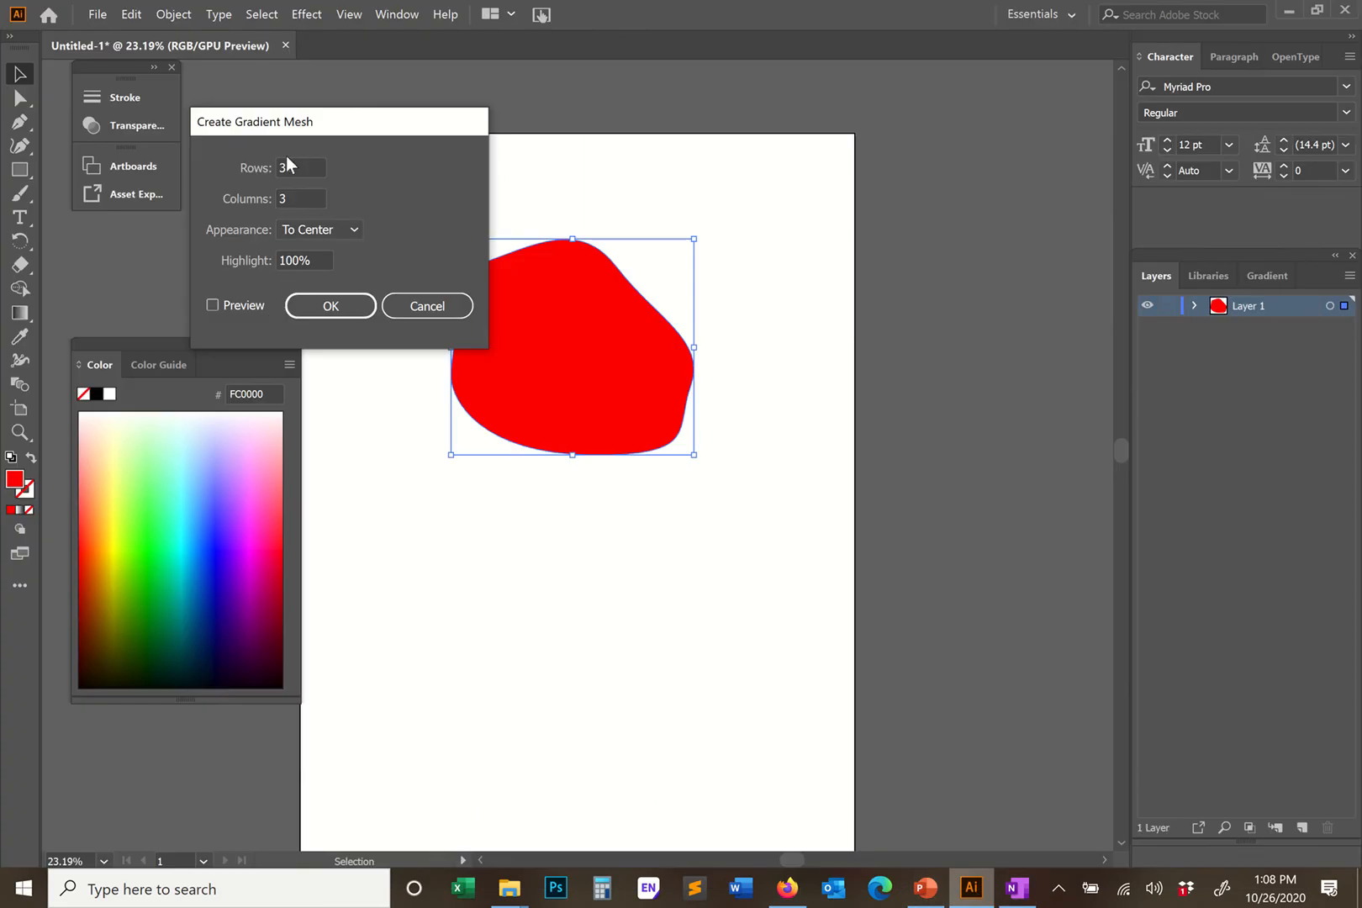
double_click(293, 169)
type("5")
key("Tab")
type("5")
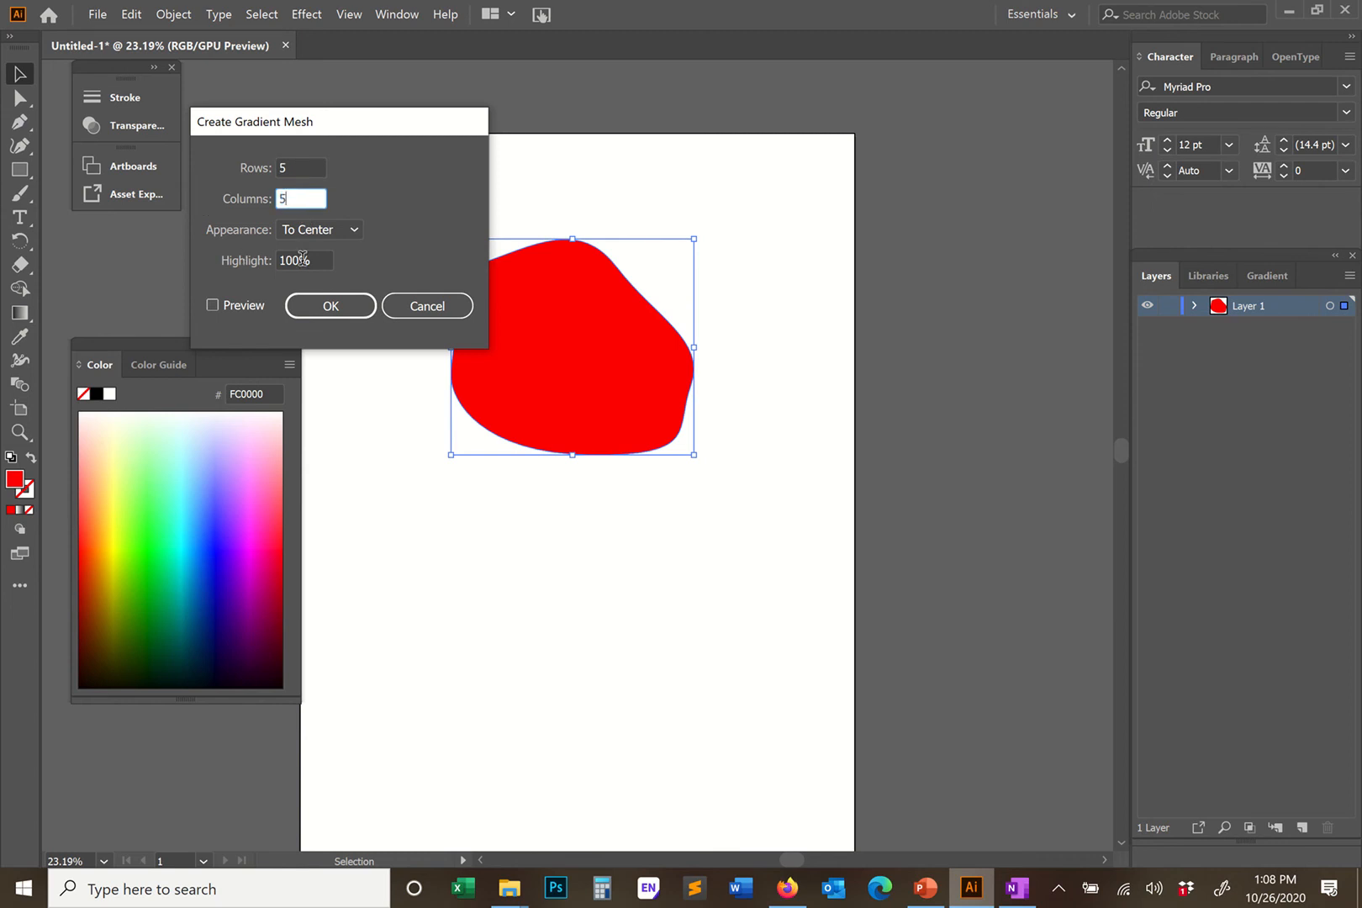
left_click(343, 306)
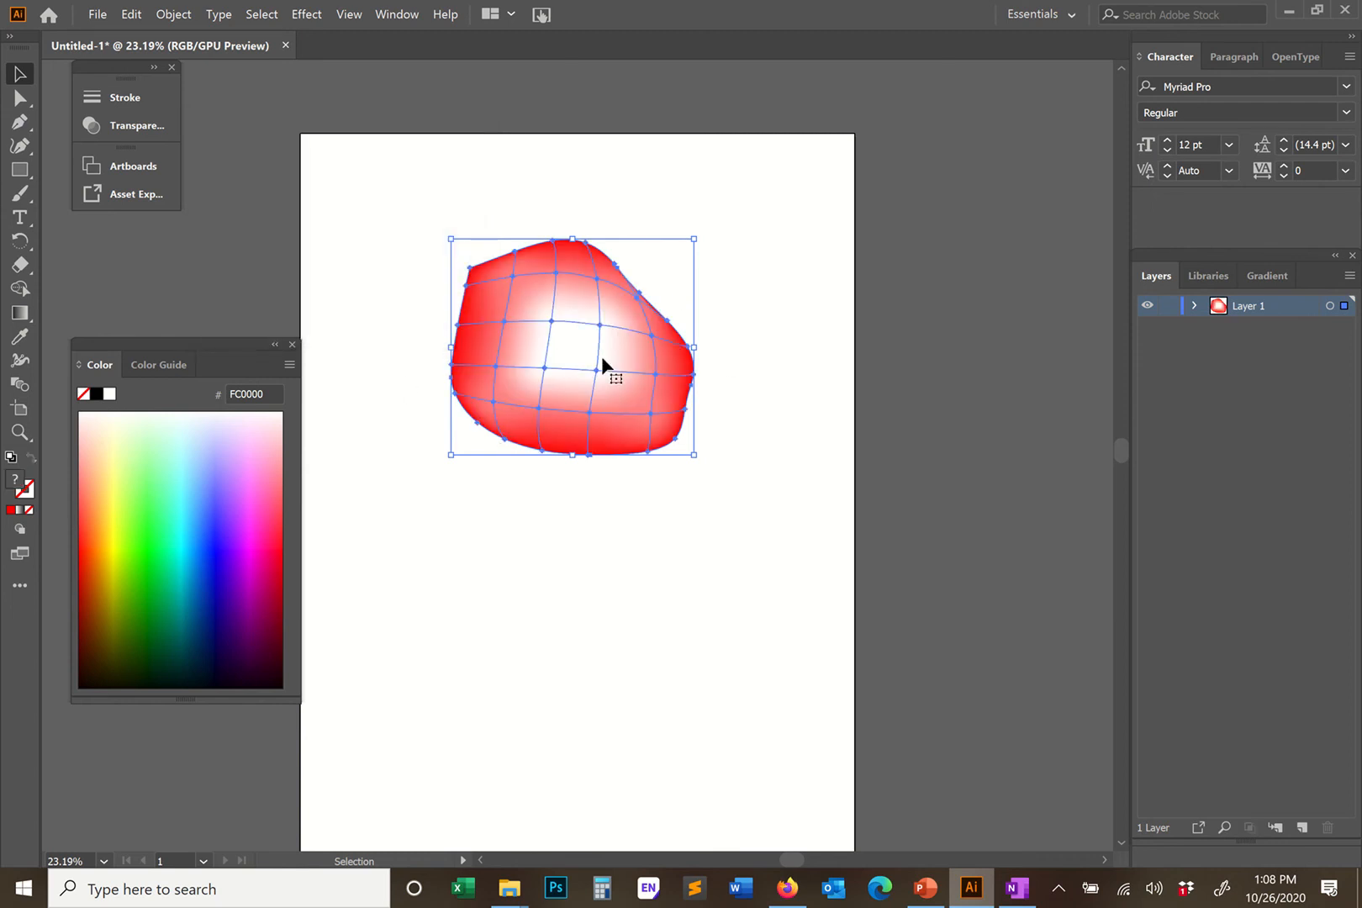
mouse_move(552, 2)
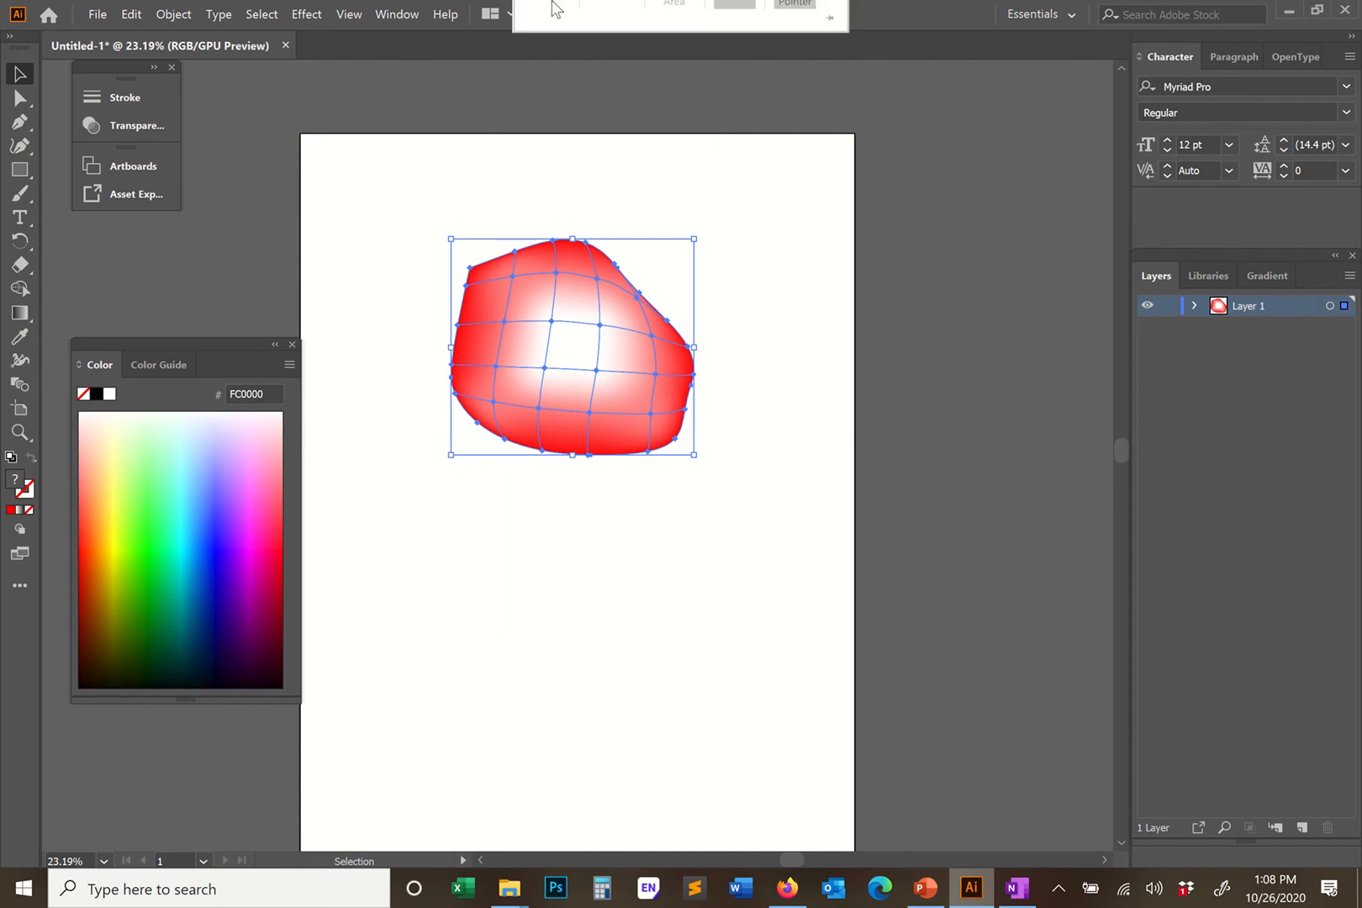
left_click(546, 37)
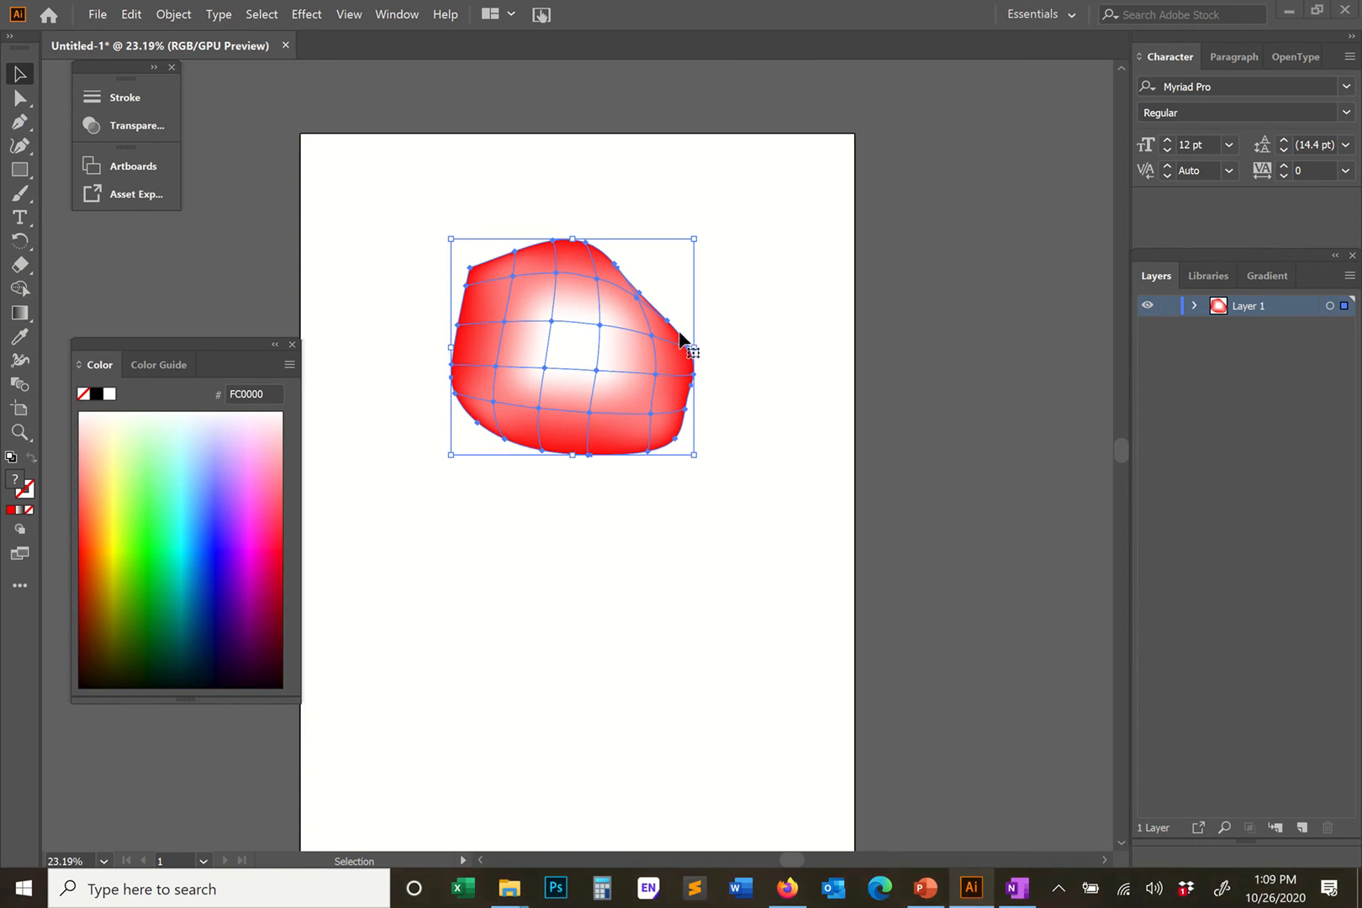
Direct-select single mesh points and shift the upper-right point of the white centre slightly down and to the left
left_click(20, 75)
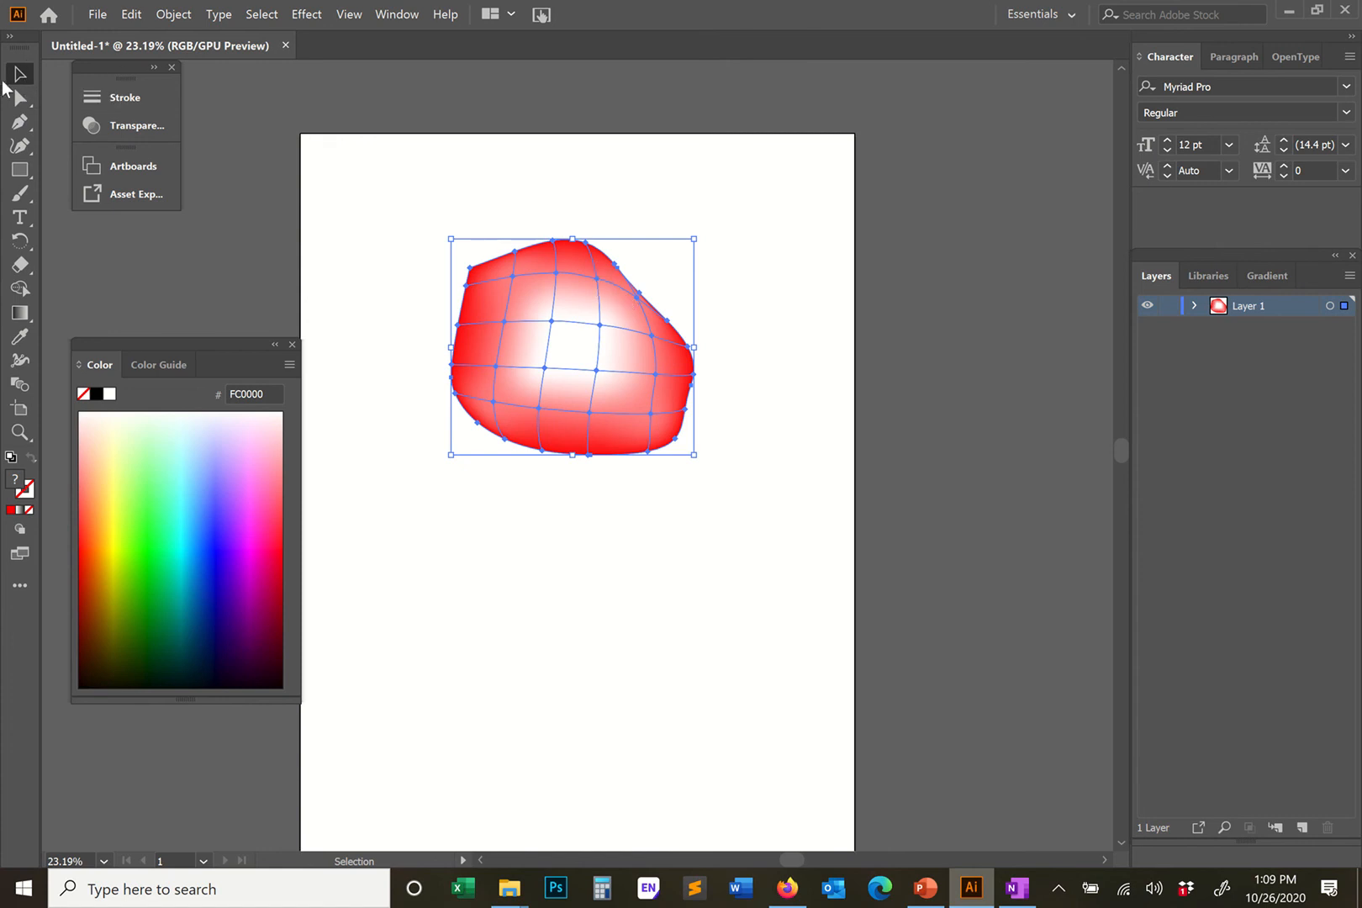
left_click(25, 103)
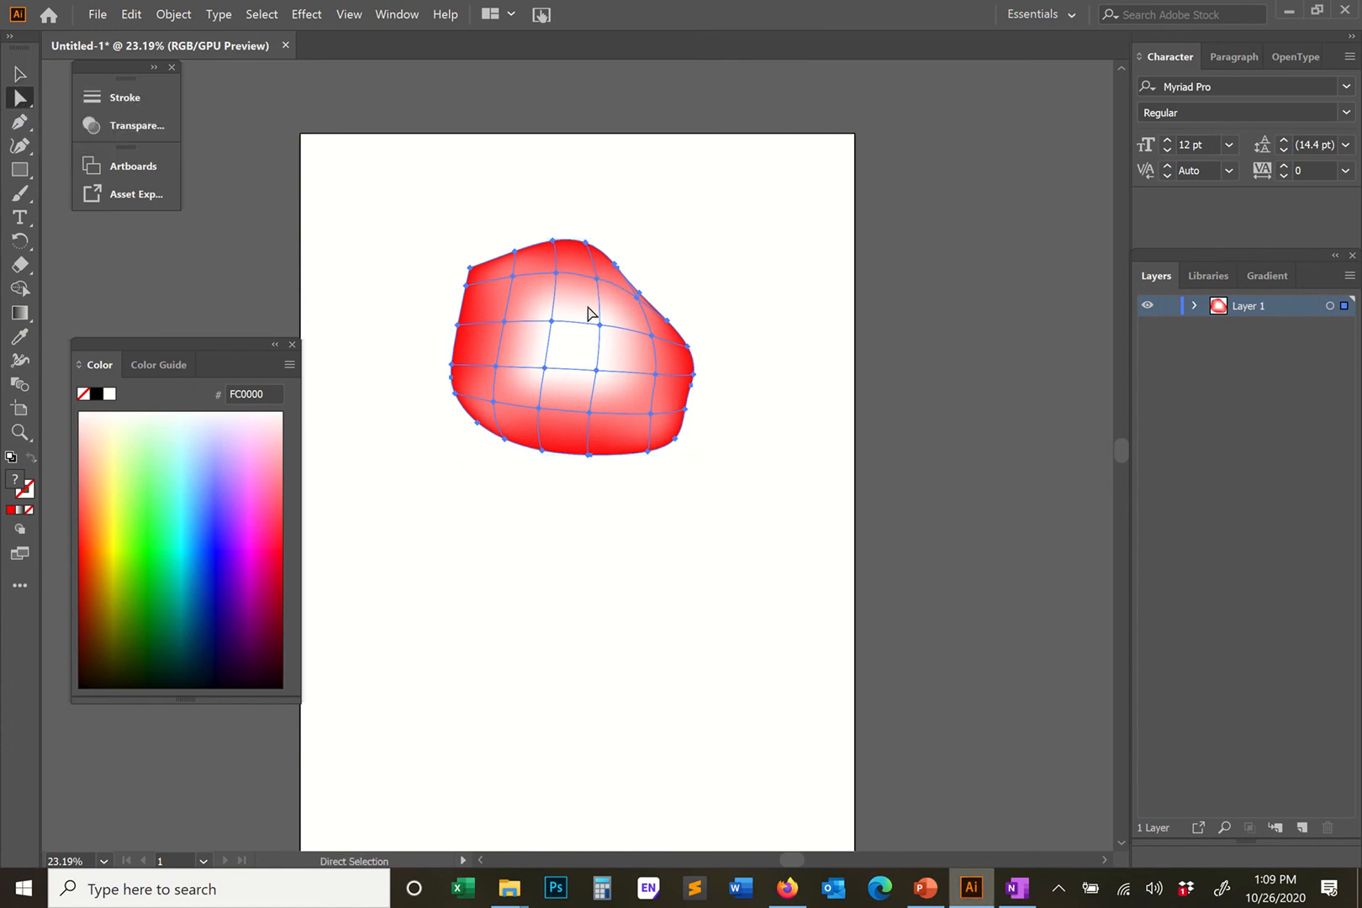
left_click(595, 281)
mouse_move(596, 281)
left_mouse_down()
mouse_move(587, 292)
mouse_move(596, 276)
left_mouse_up()
left_click(652, 337)
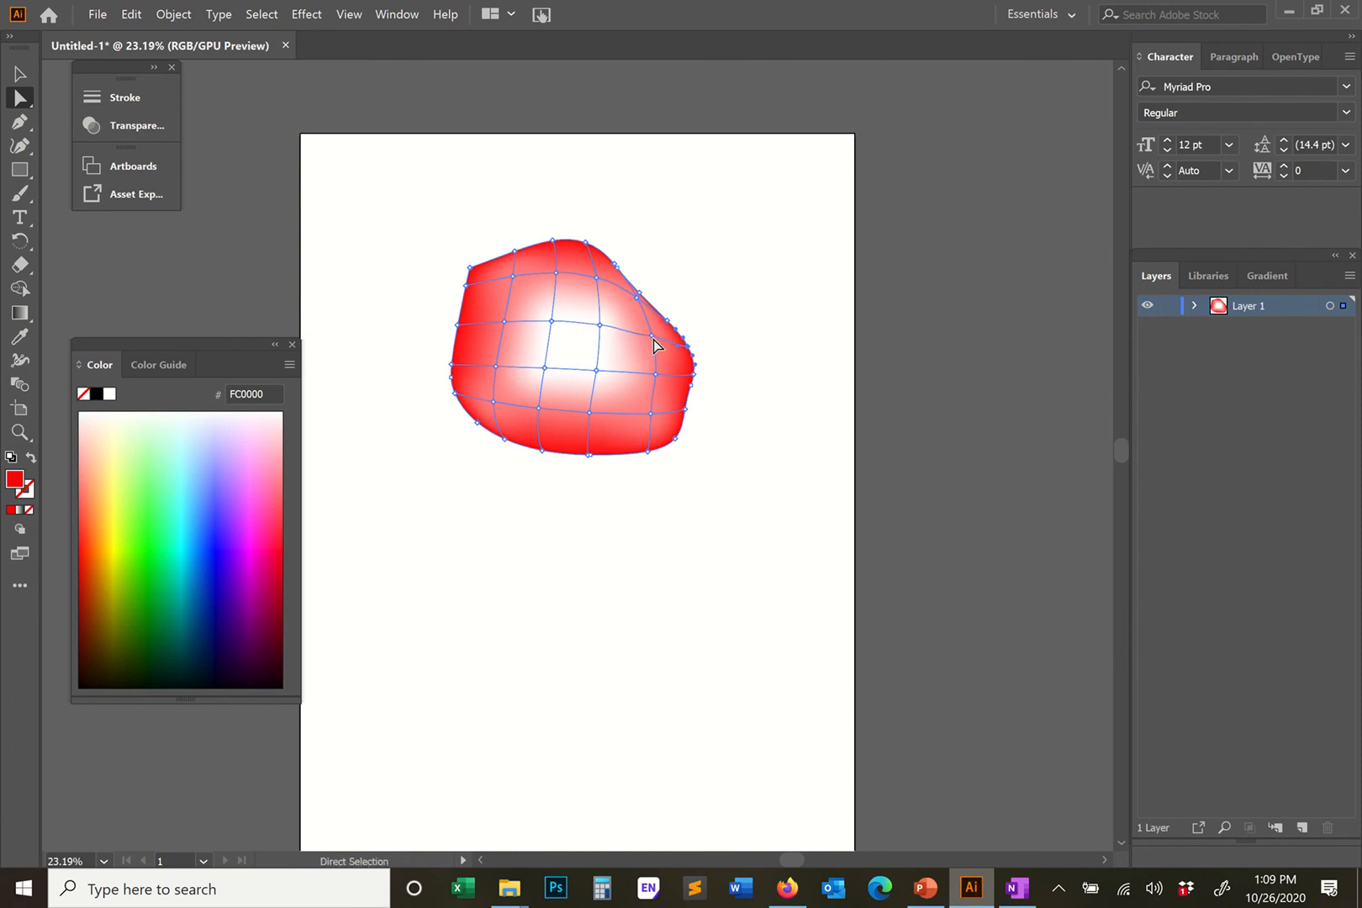
left_click(599, 326)
left_click_drag(596, 336, 591, 346)
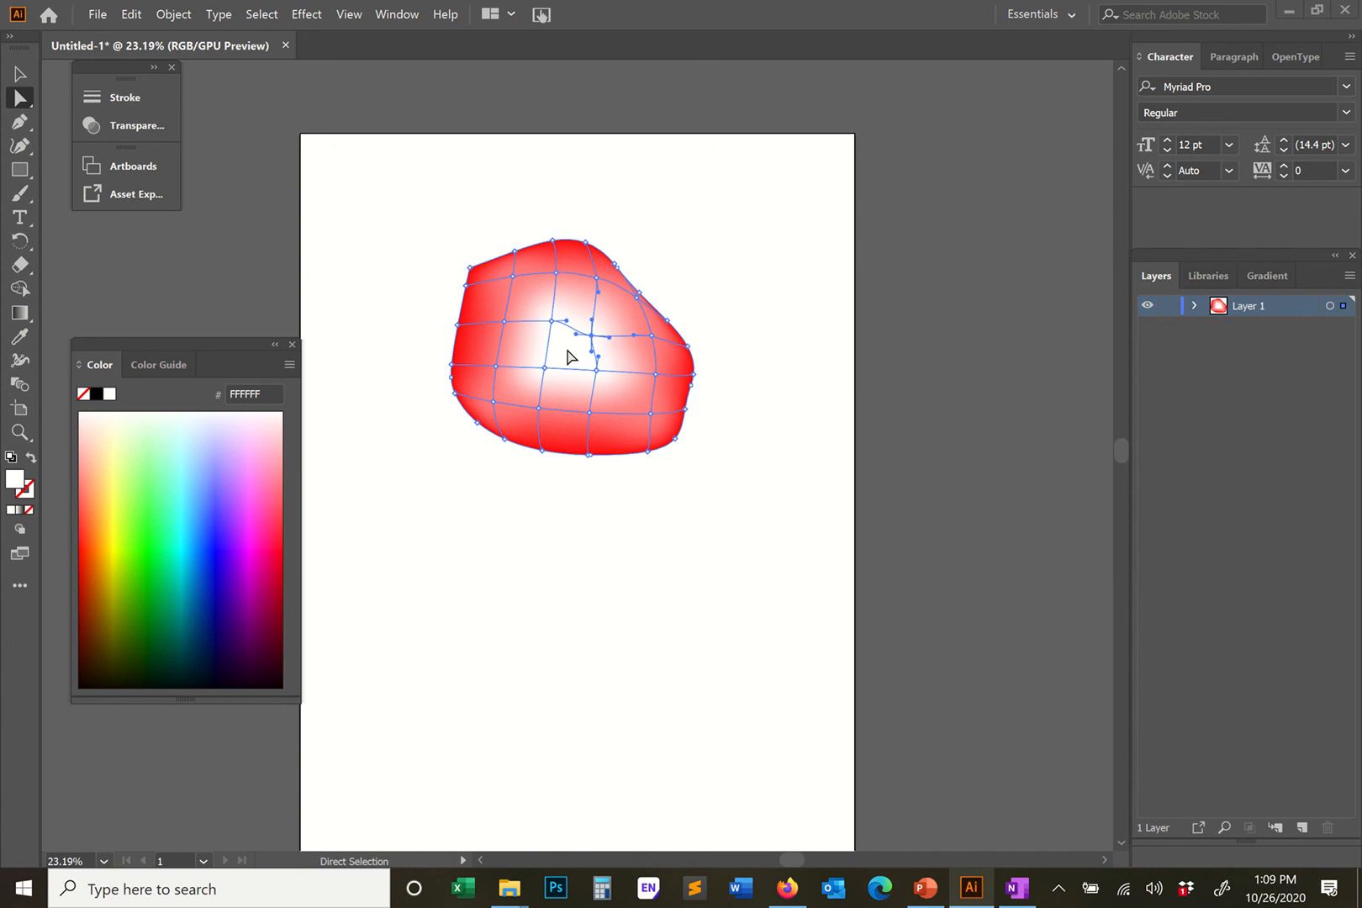
scroll(526, 280, "up", 1)
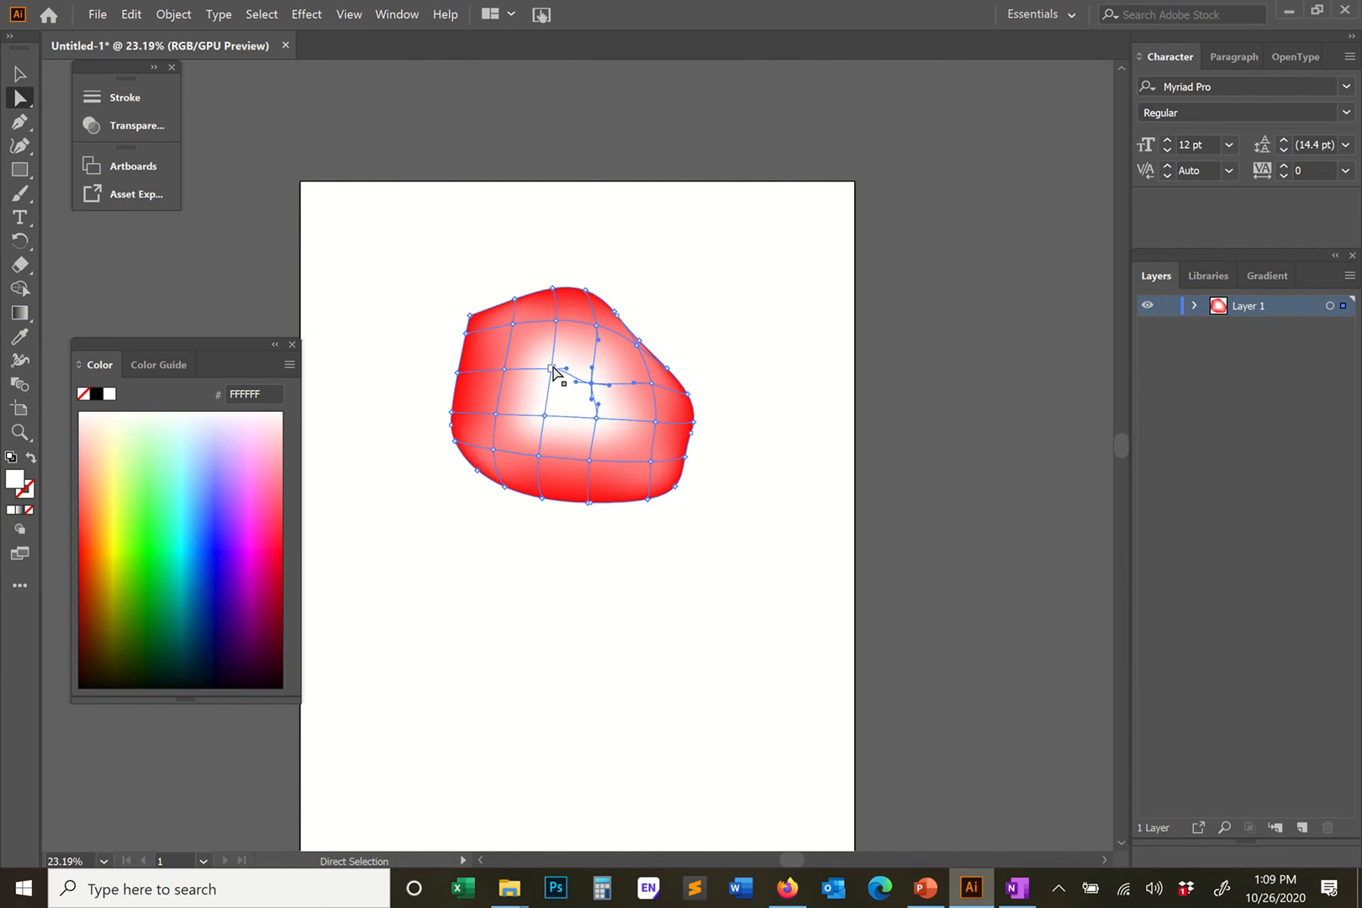
Colour only the upper-left mesh point of the white centre blue, 2E26FF
left_click(20, 74)
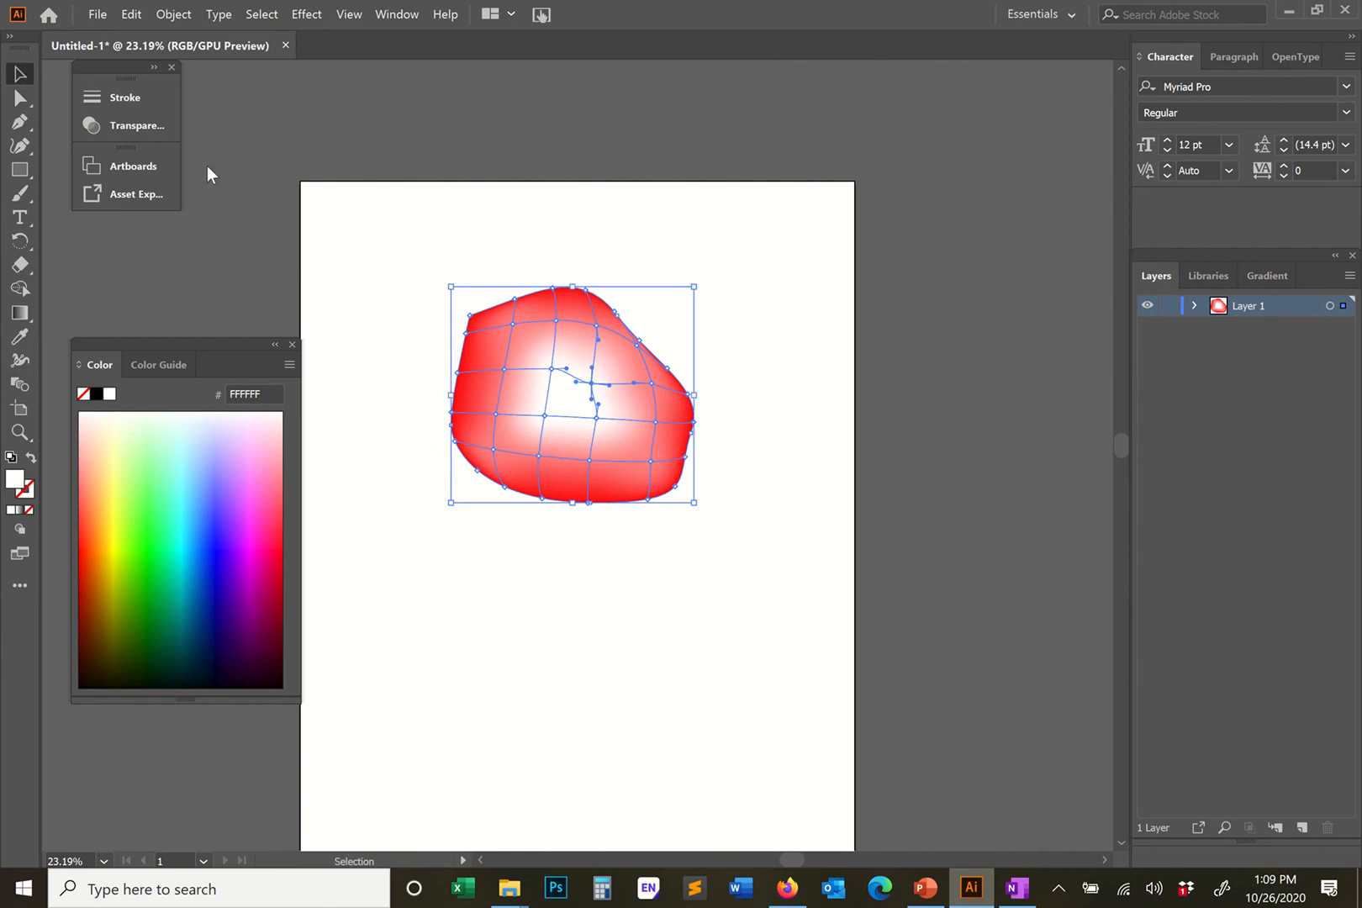
key("a")
left_click(551, 369)
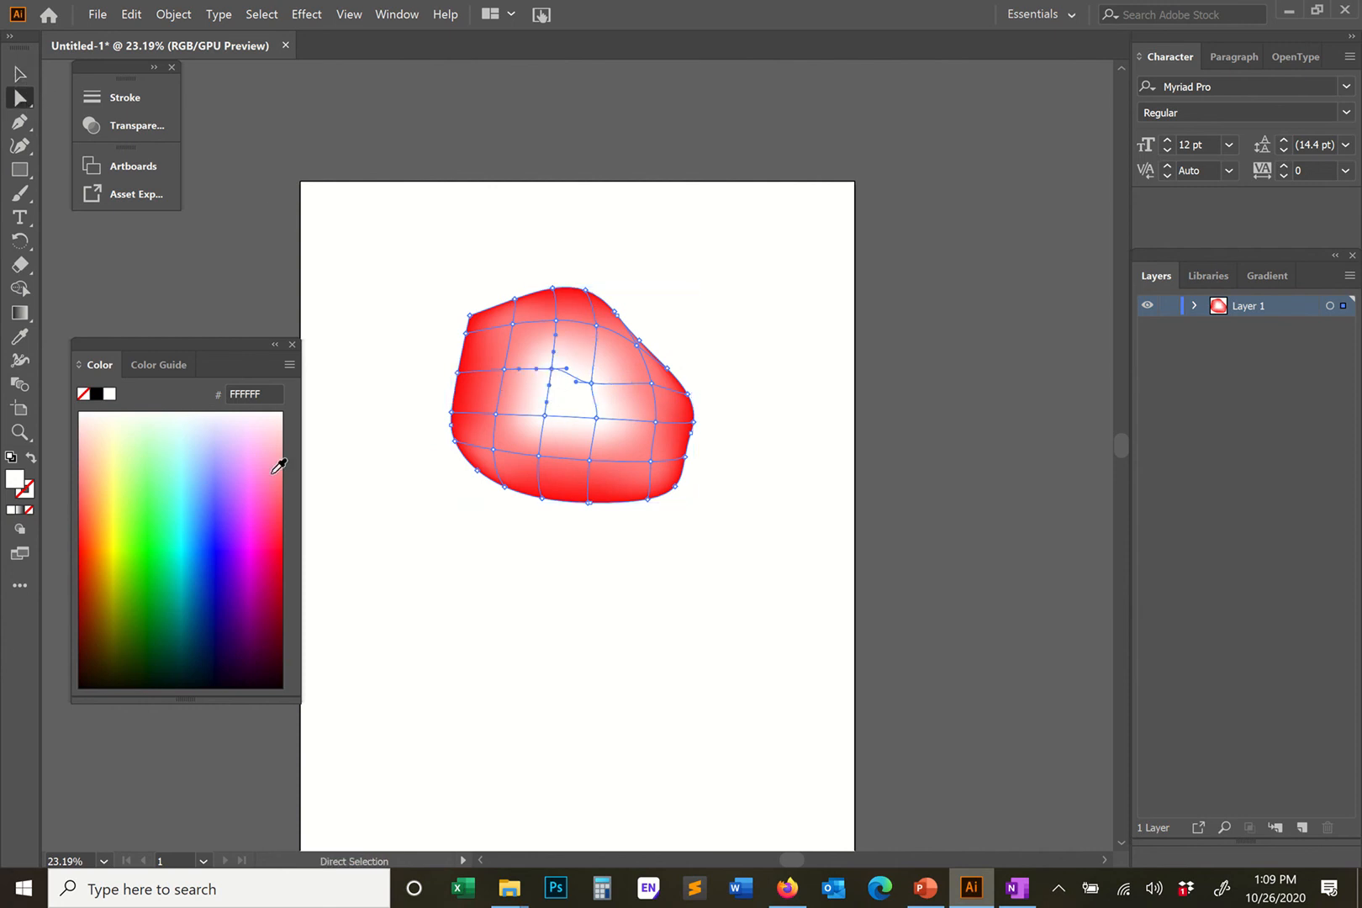
left_click(223, 519)
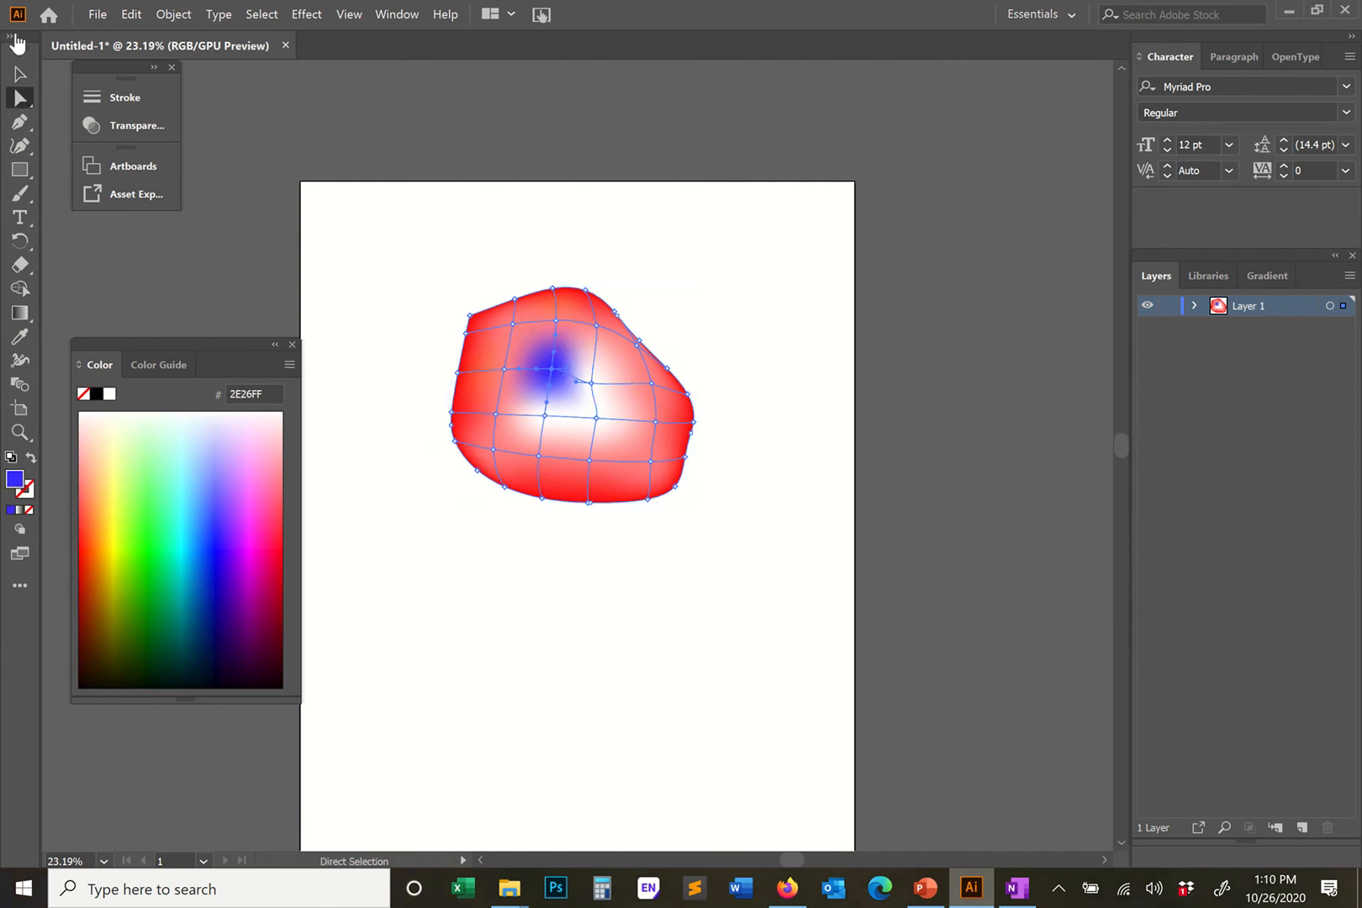
Recolour the mesh blue, 3800E7, while the whole object is selected, and undo that recolouring
key("v")
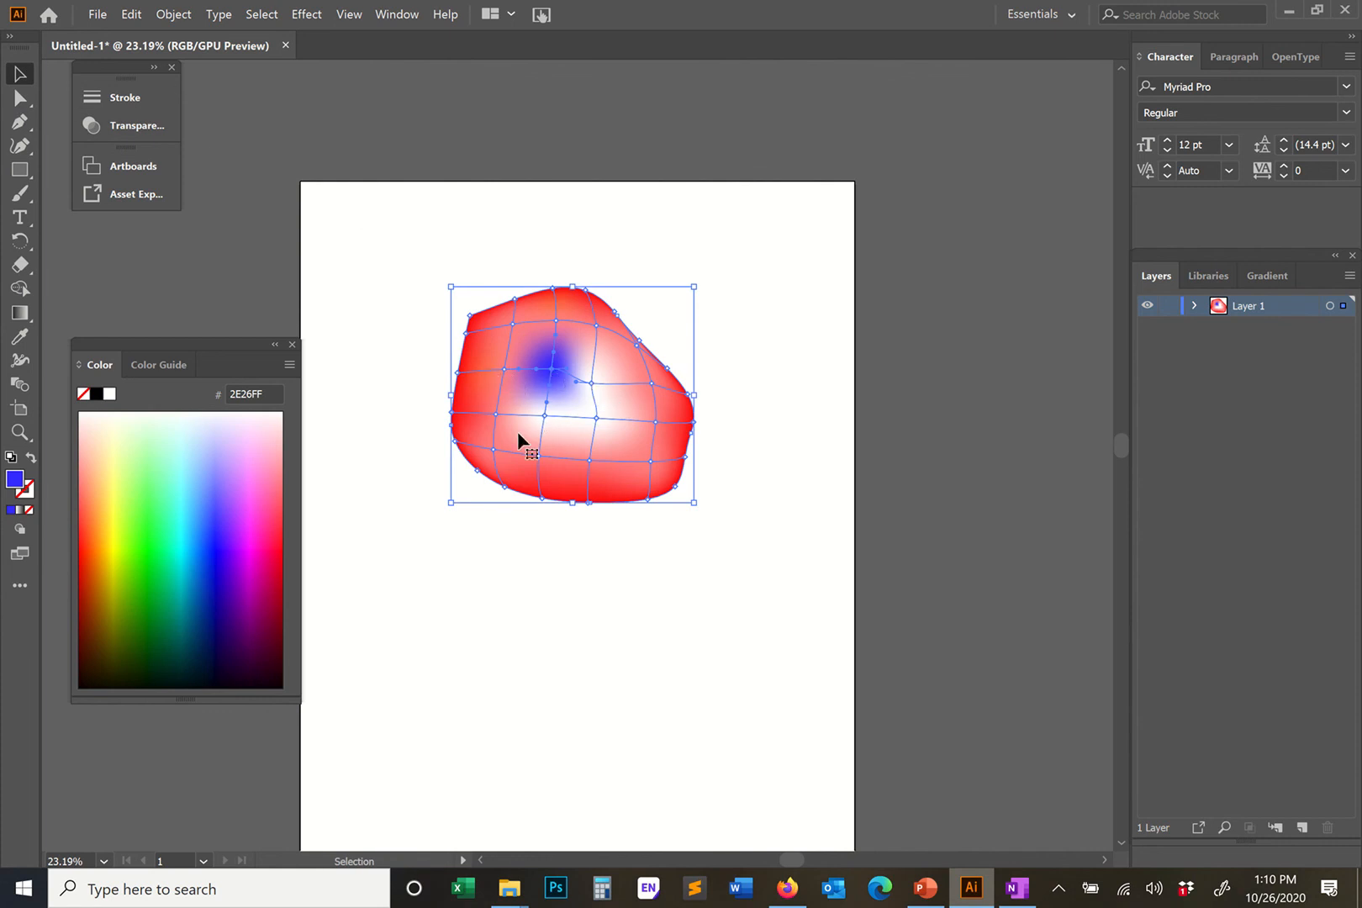
left_click(544, 418)
left_click(225, 555)
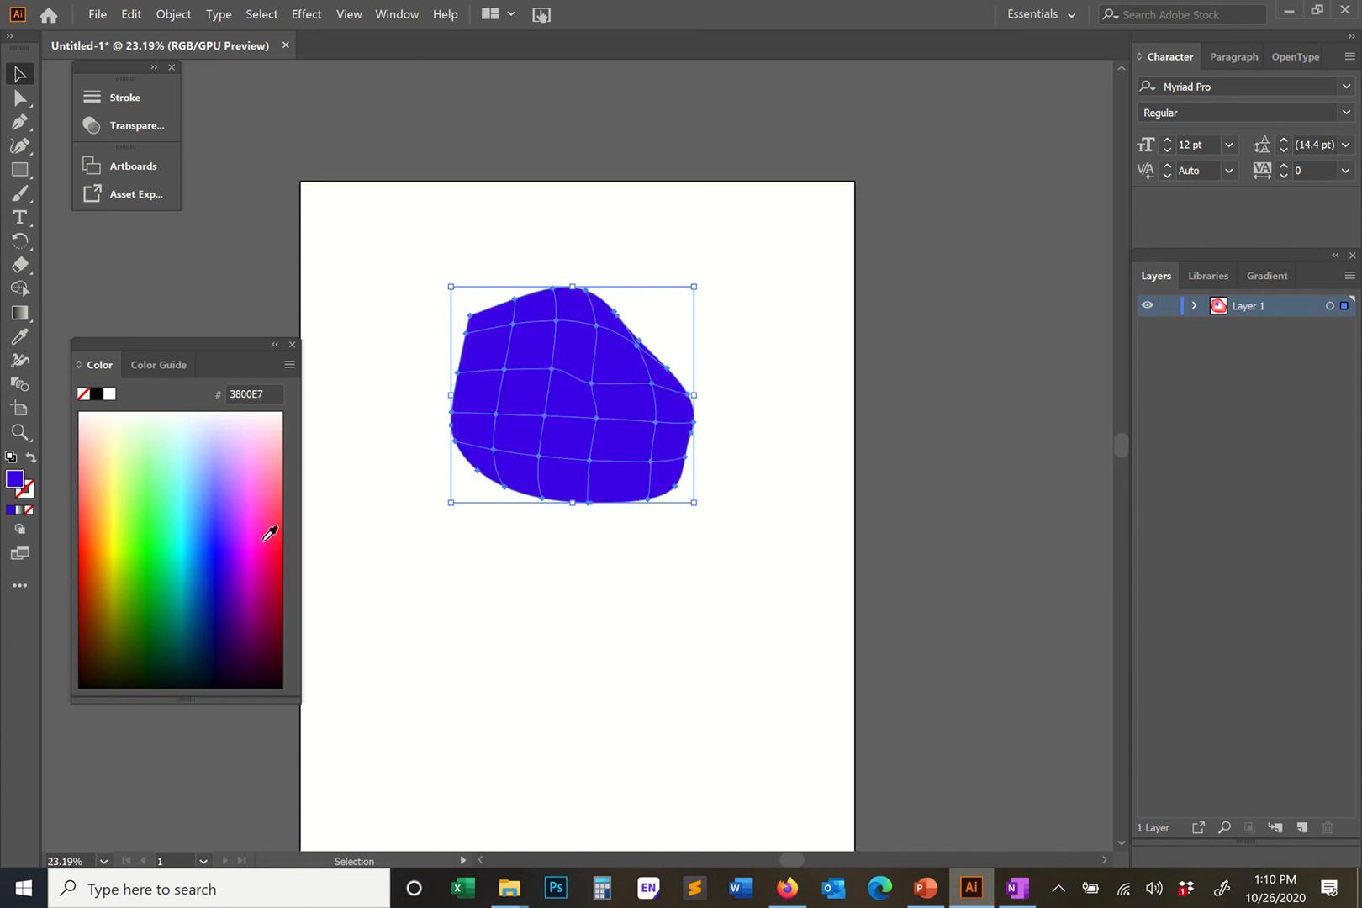
key("ctrl+z")
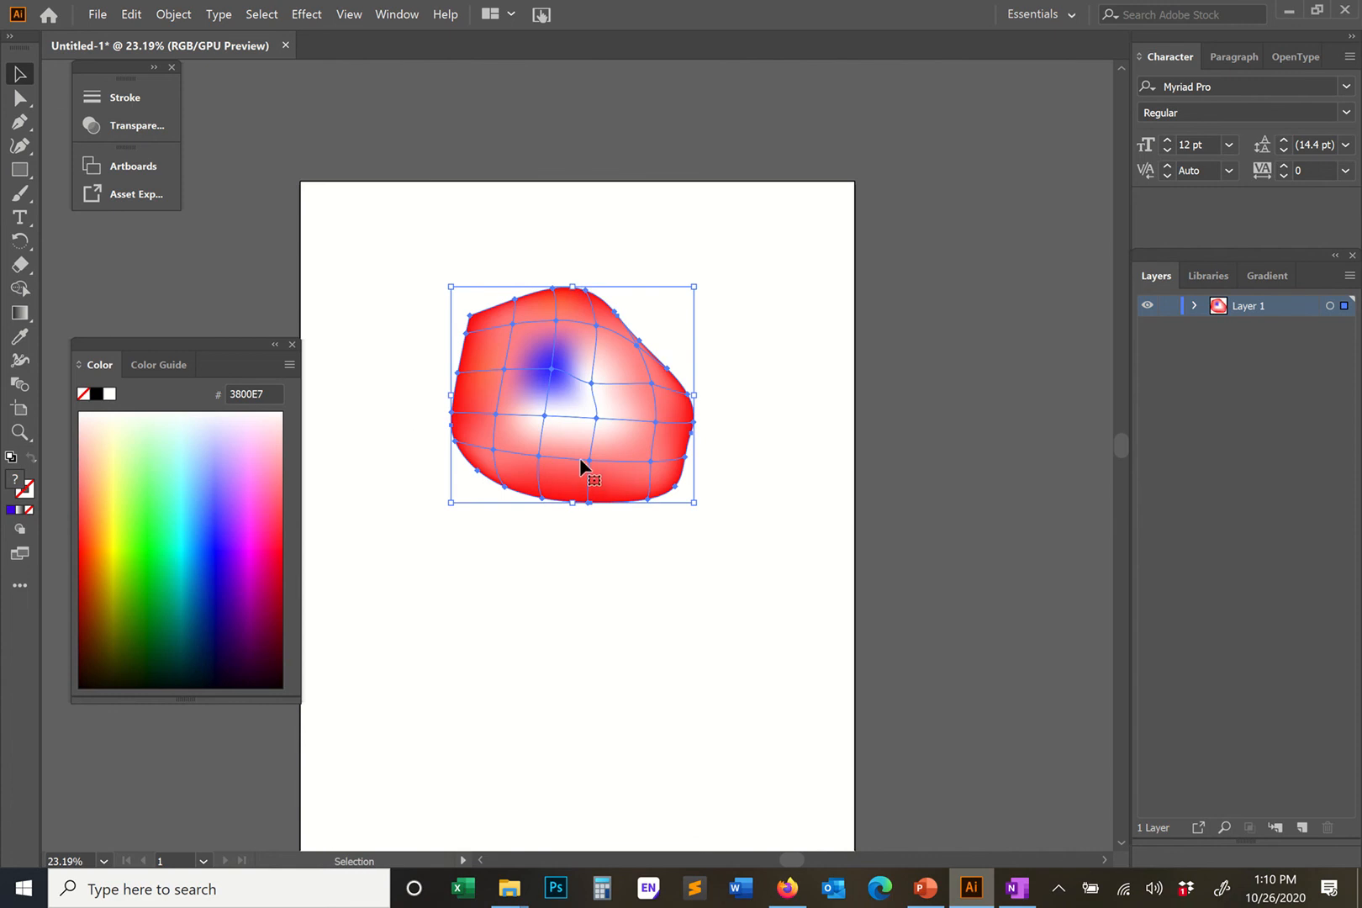
Direct-select the mesh point just below the blue one and colour it green, 00E934
left_click(23, 99)
left_click(23, 76)
mouse_move(569, 7)
left_click(548, 49)
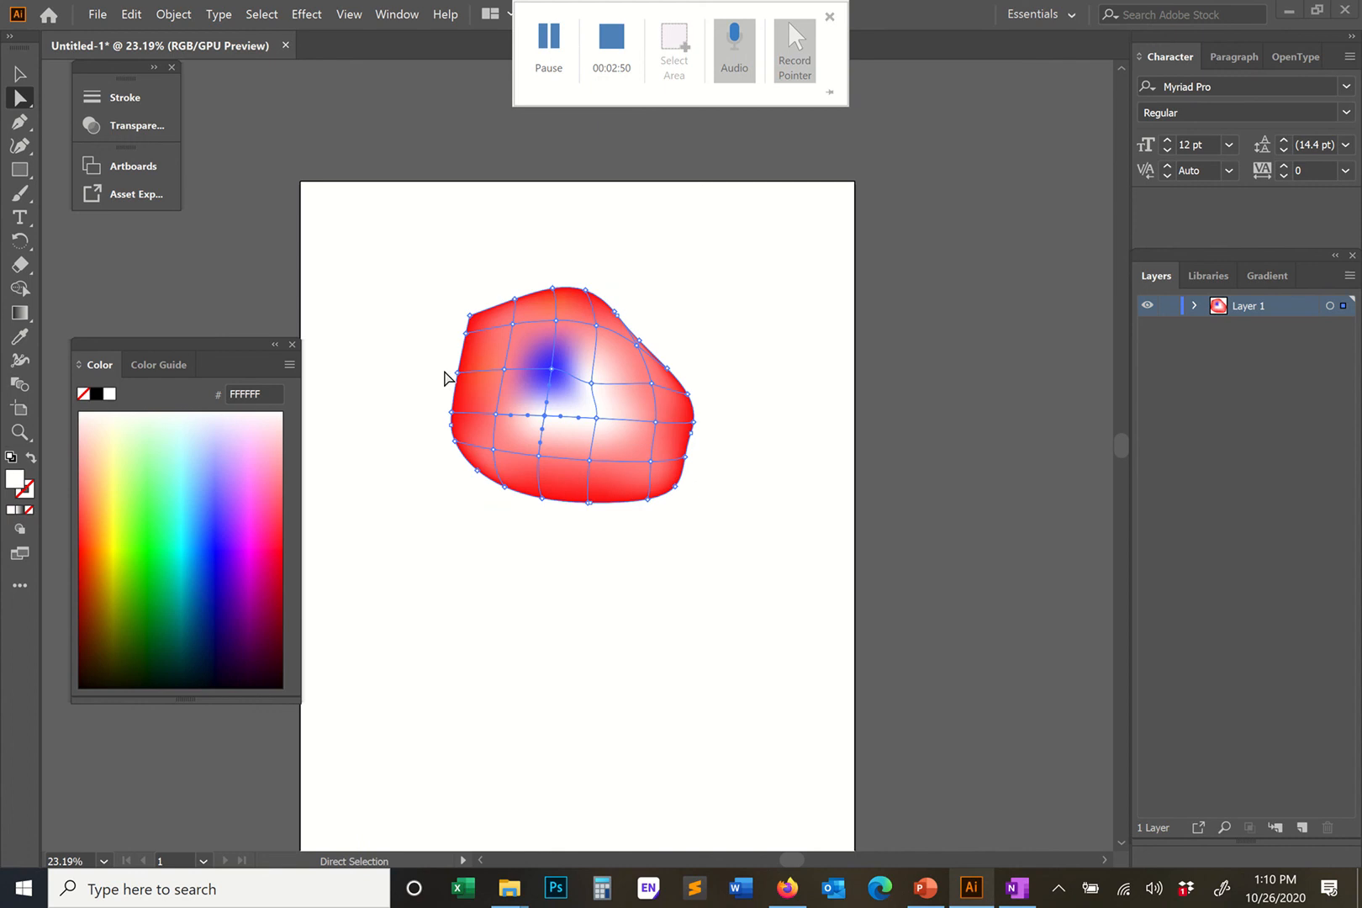
left_click(153, 561)
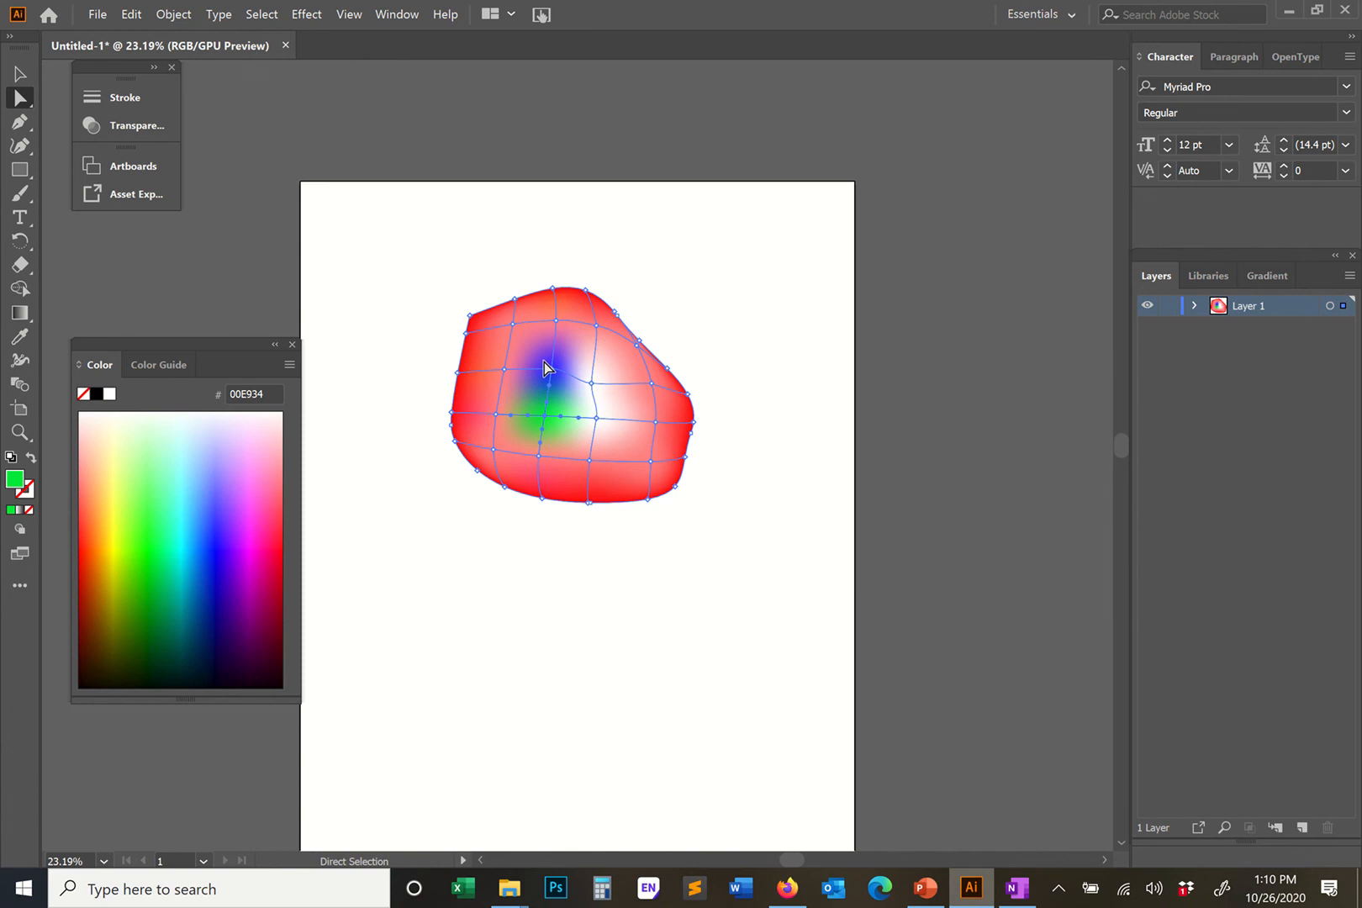
Undo the green and blue recolouring of the two mesh points
key("v")
key("ctrl+z")
key("ctrl+z")
Direct-select the upper three mesh points along the blob's left edge one by one and colour each dark brown
key("a")
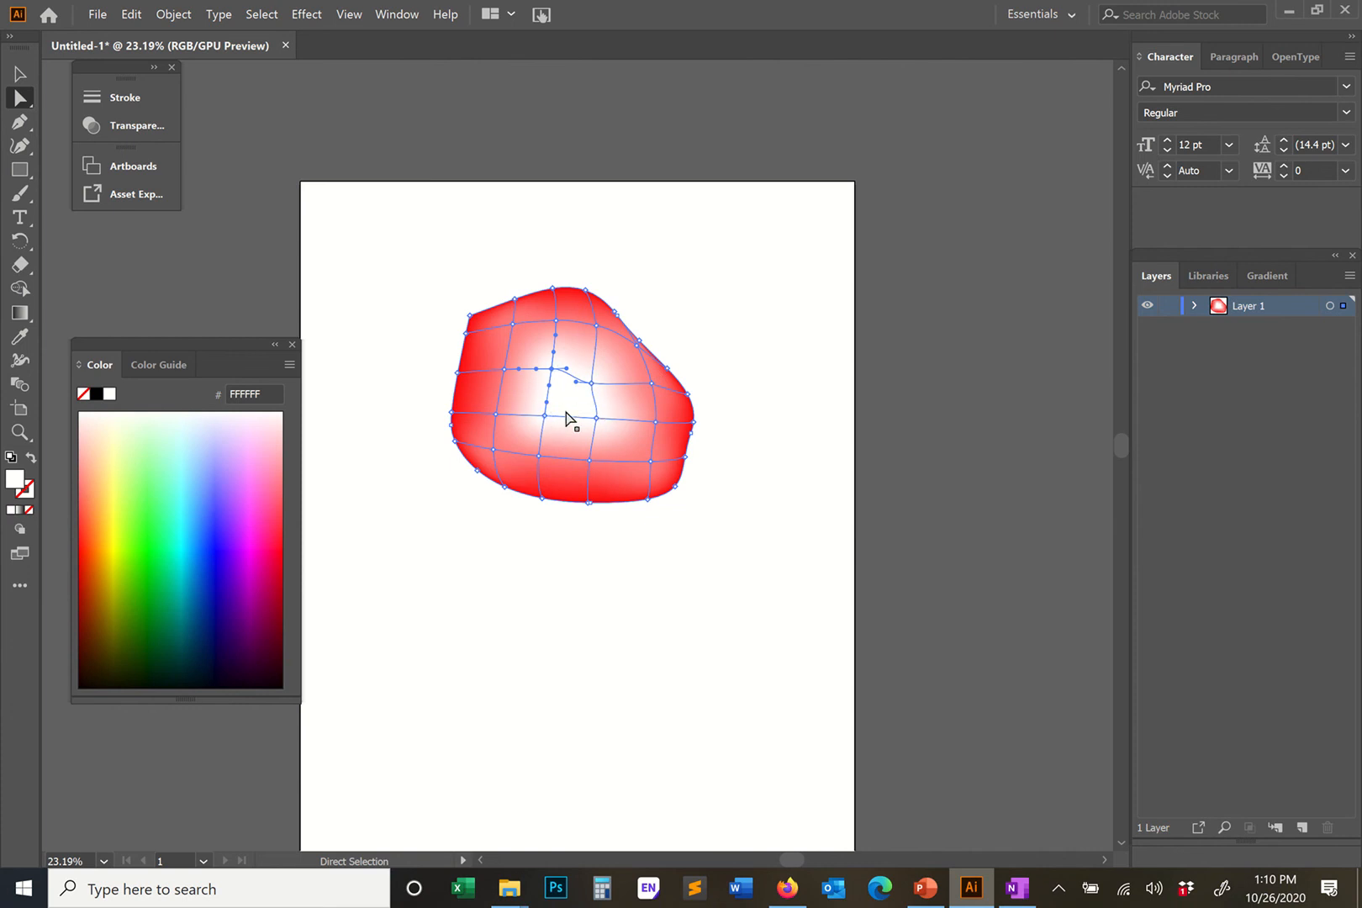
left_click(468, 331)
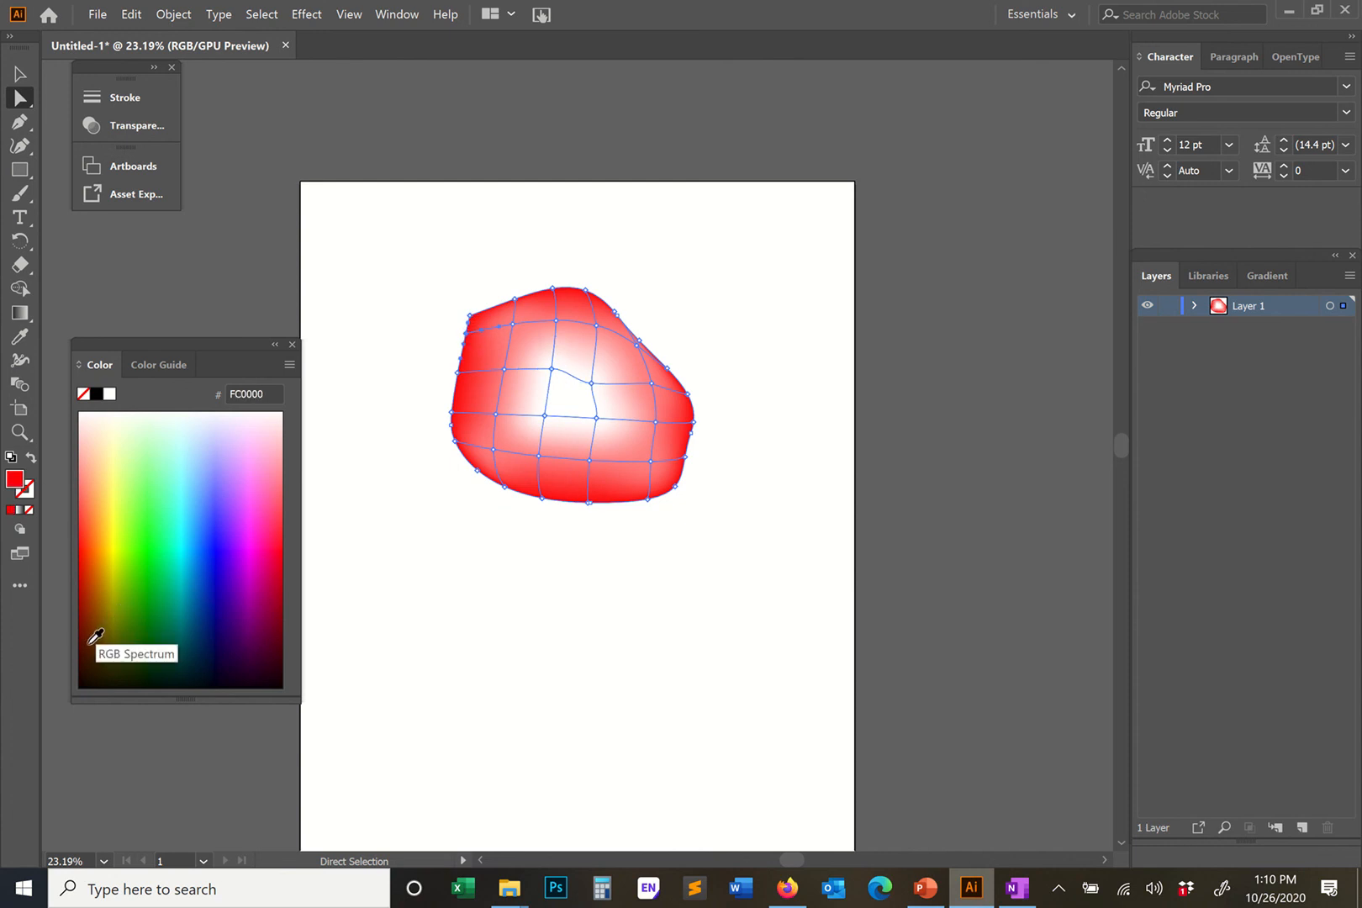
left_click(94, 635)
left_click(459, 373)
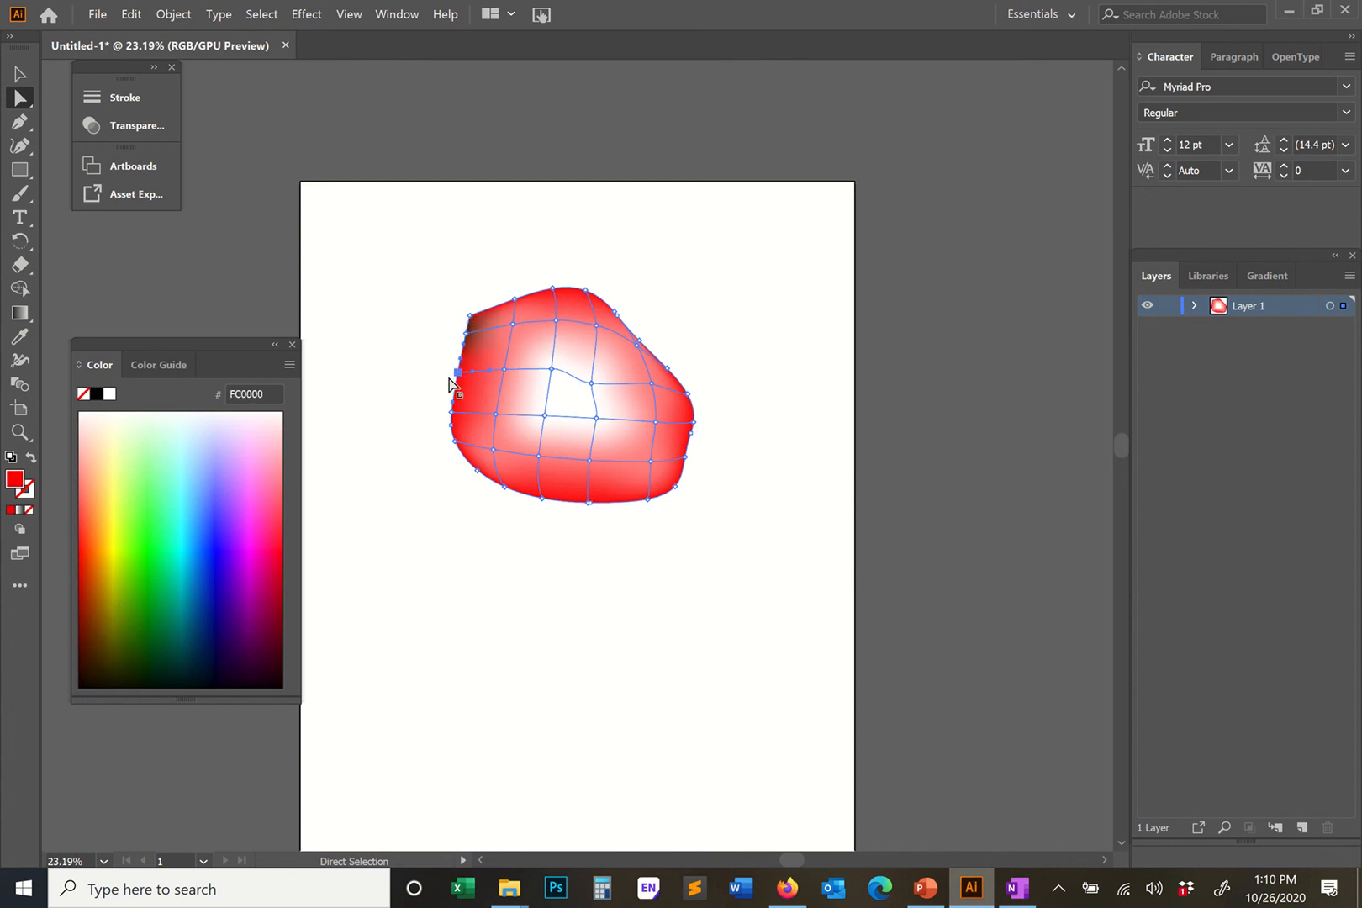
left_click(94, 630)
left_click(454, 412)
left_click(89, 641)
Colour the two lower-left edge mesh points dark brown, 3D1E00 and 240B00, and deselect the mesh
left_click(454, 445)
left_click(100, 646)
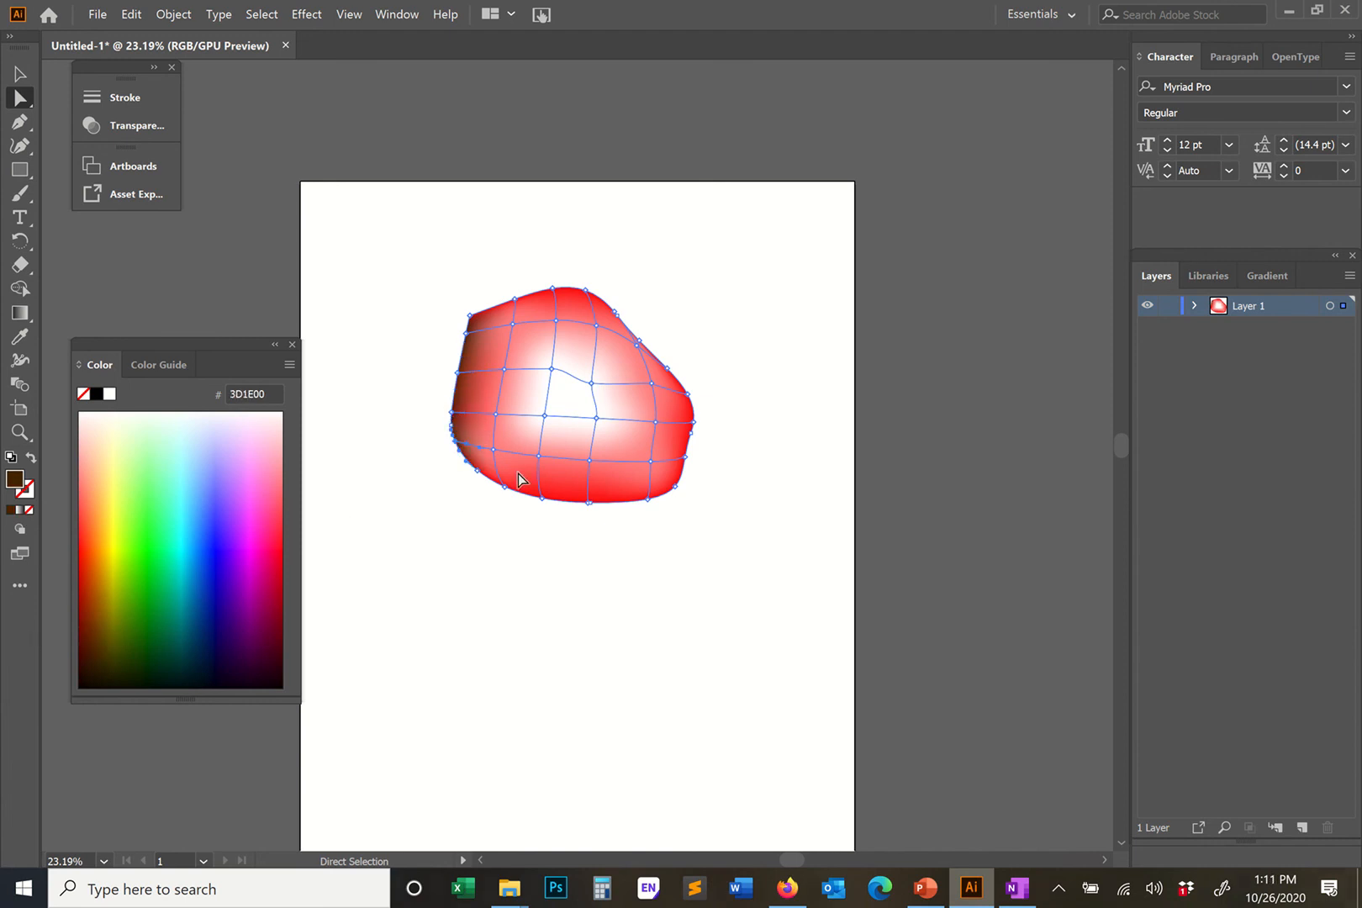
left_click(475, 471)
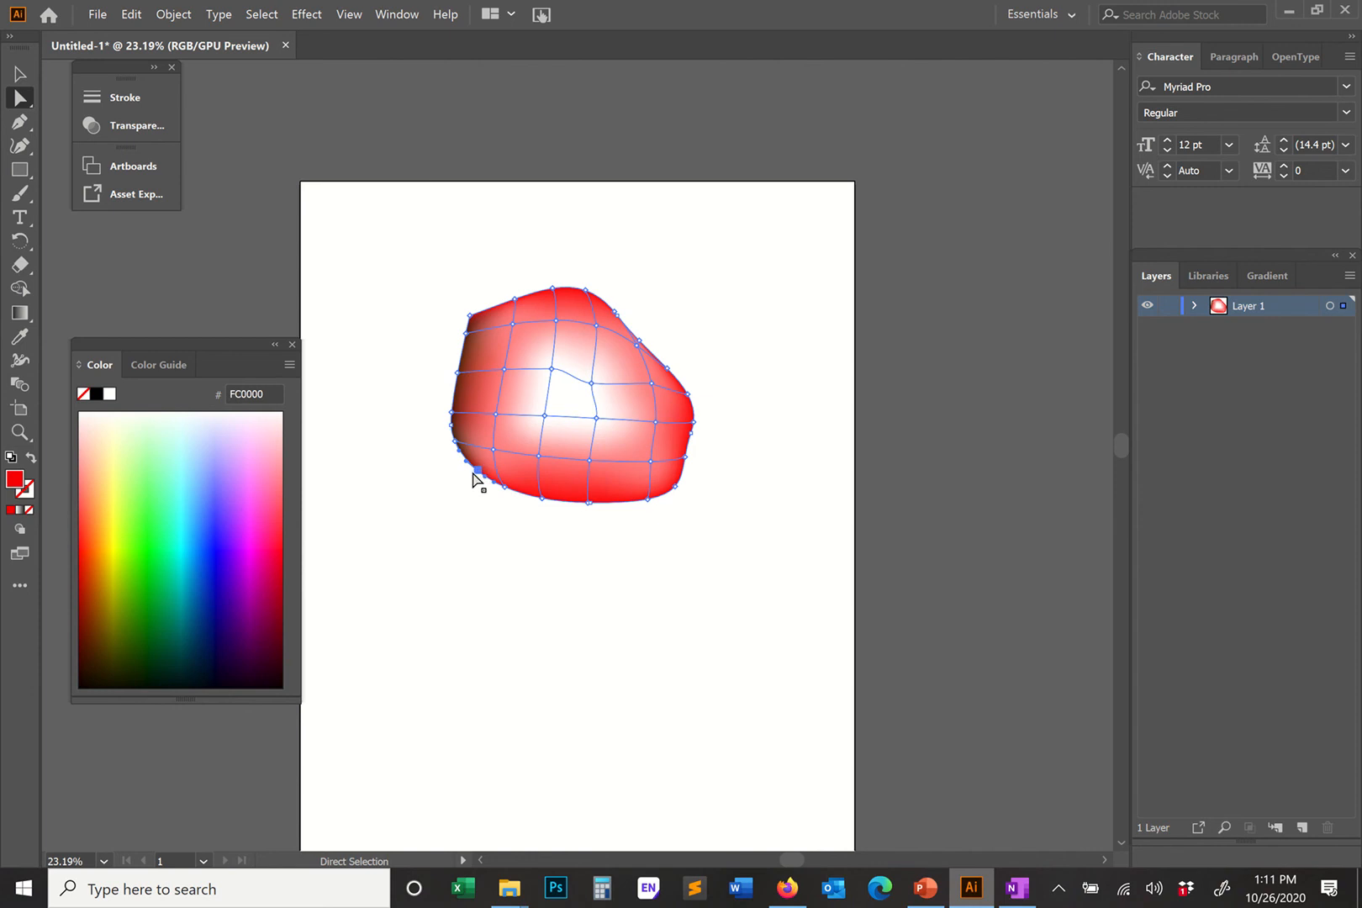
left_click(94, 660)
left_click(19, 74)
left_click(610, 609)
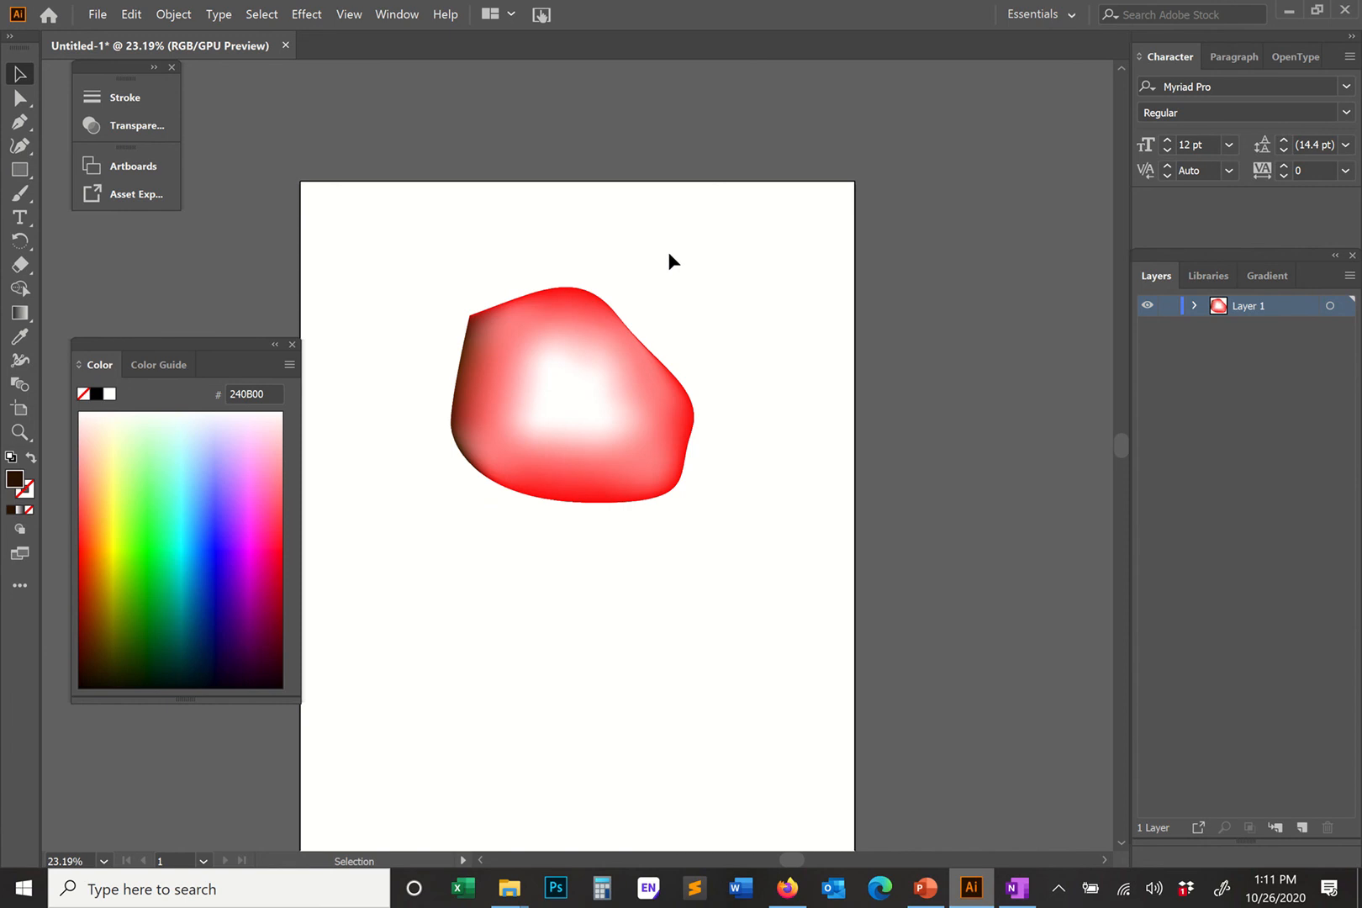
mouse_move(594, 3)
left_click(555, 46)
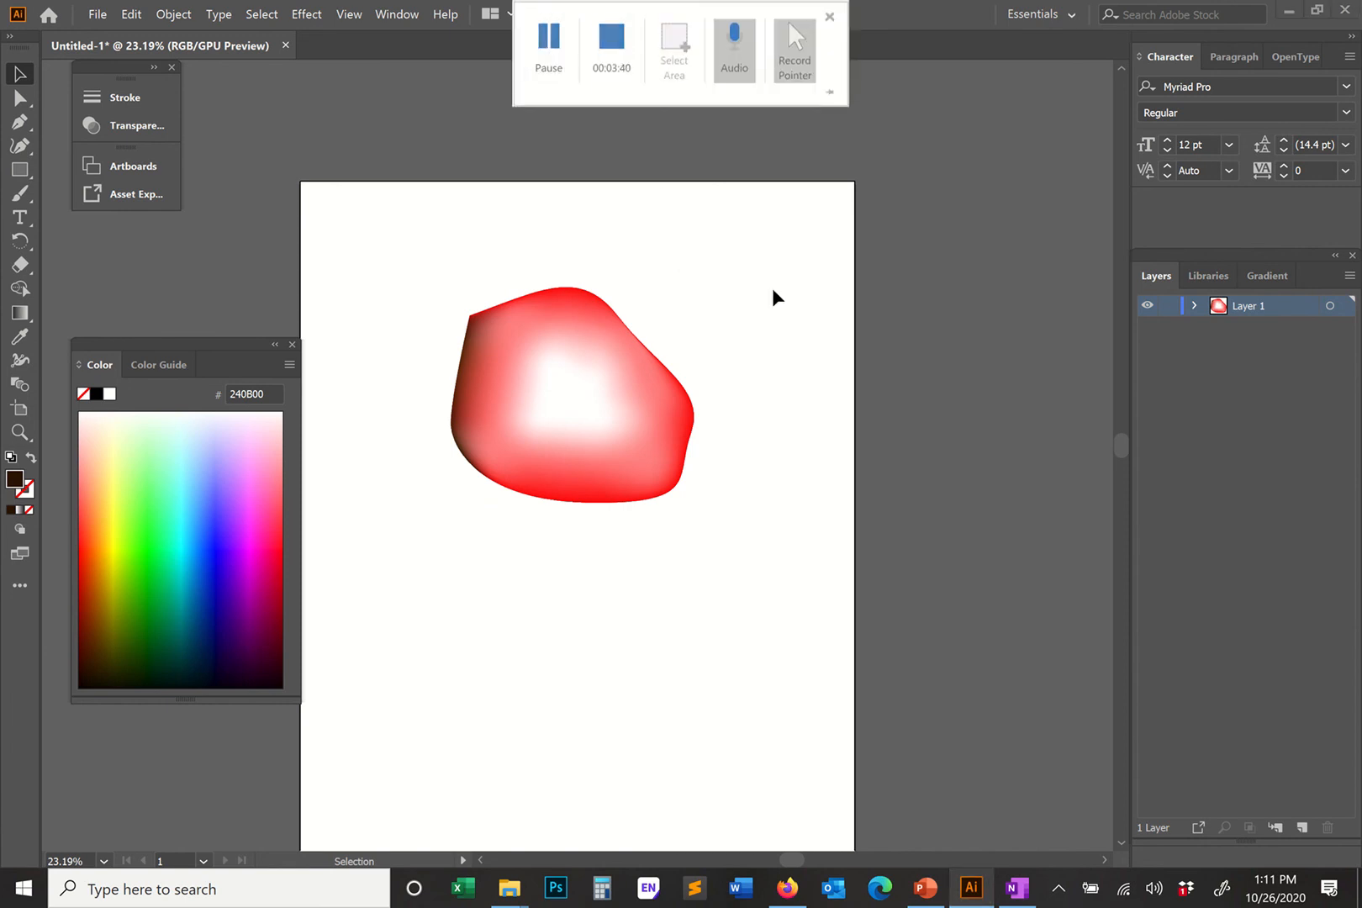